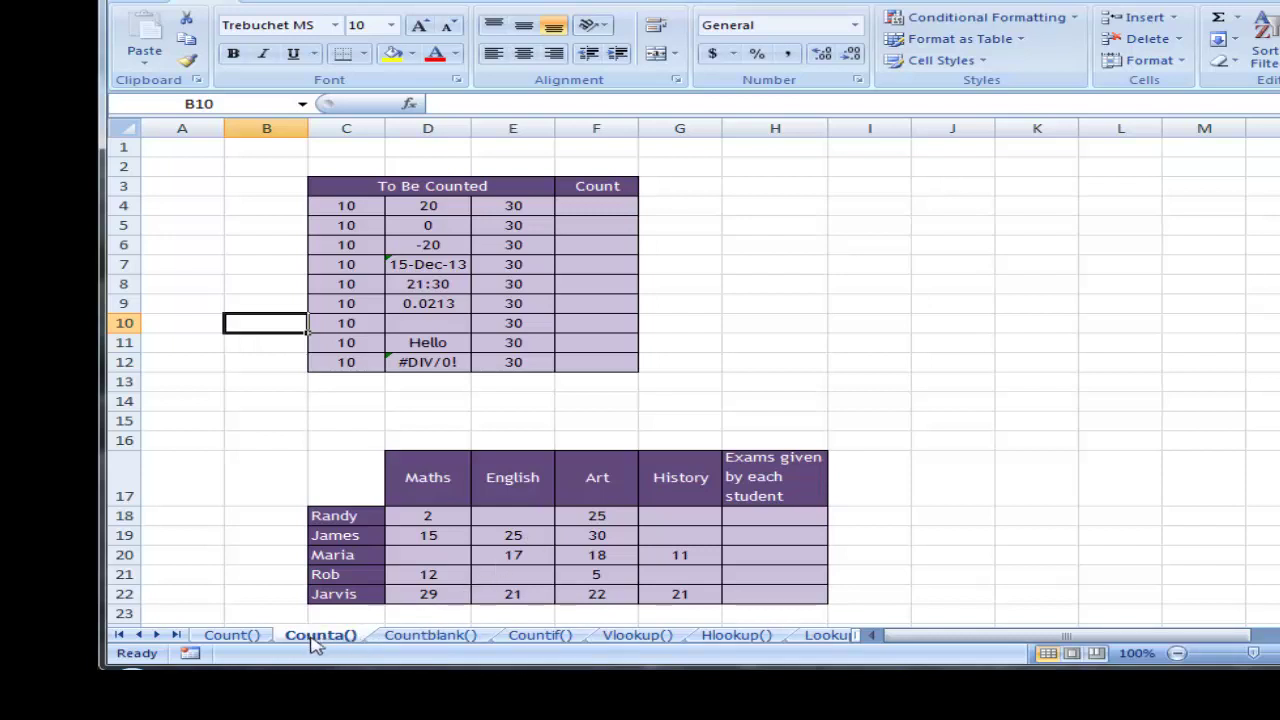
# Step: Select F4 in the Count column of the Counta() sheet, noting the empty cell D10
pyautogui.click(414, 641)
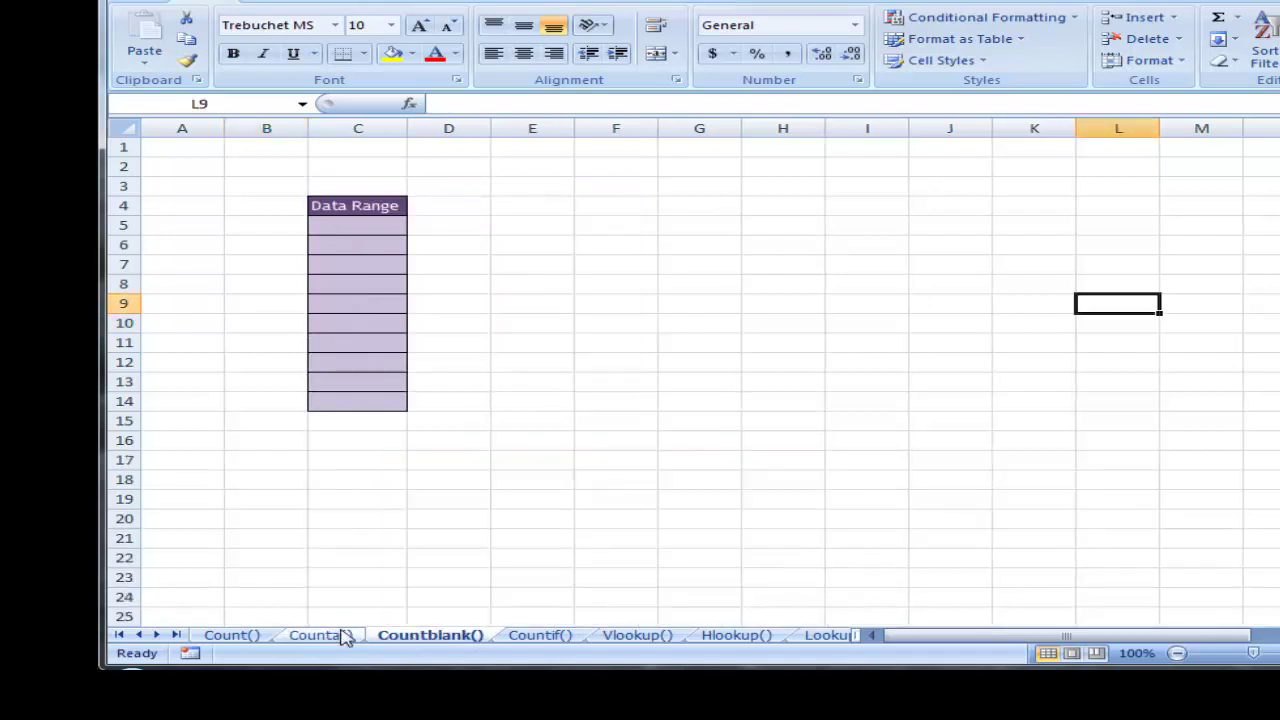
pyautogui.click(340, 636)
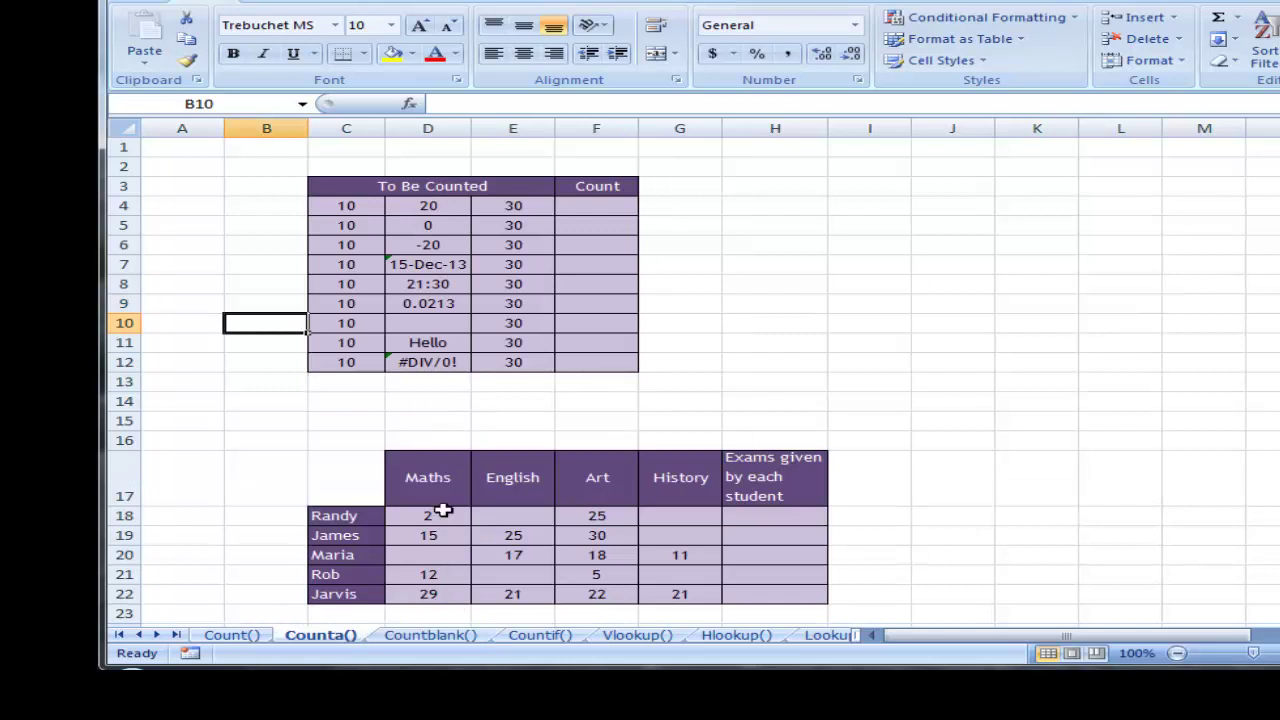
pyautogui.click(618, 211)
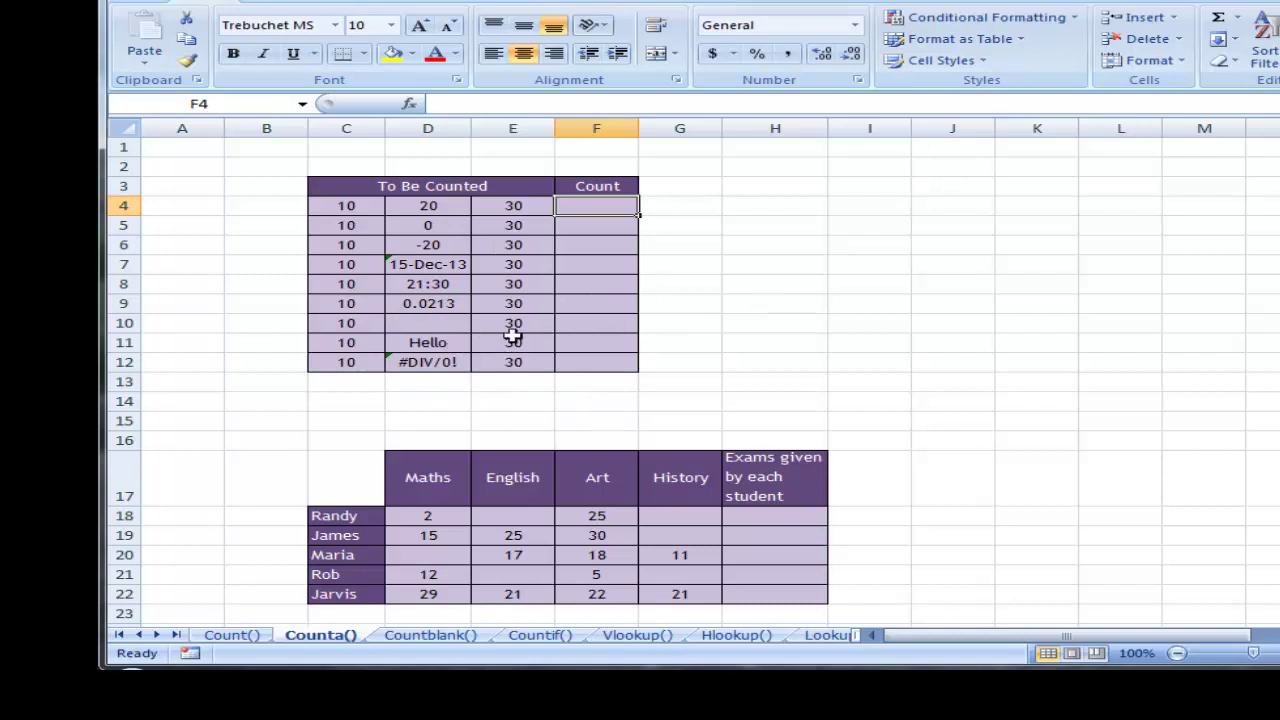
pyautogui.click(450, 331)
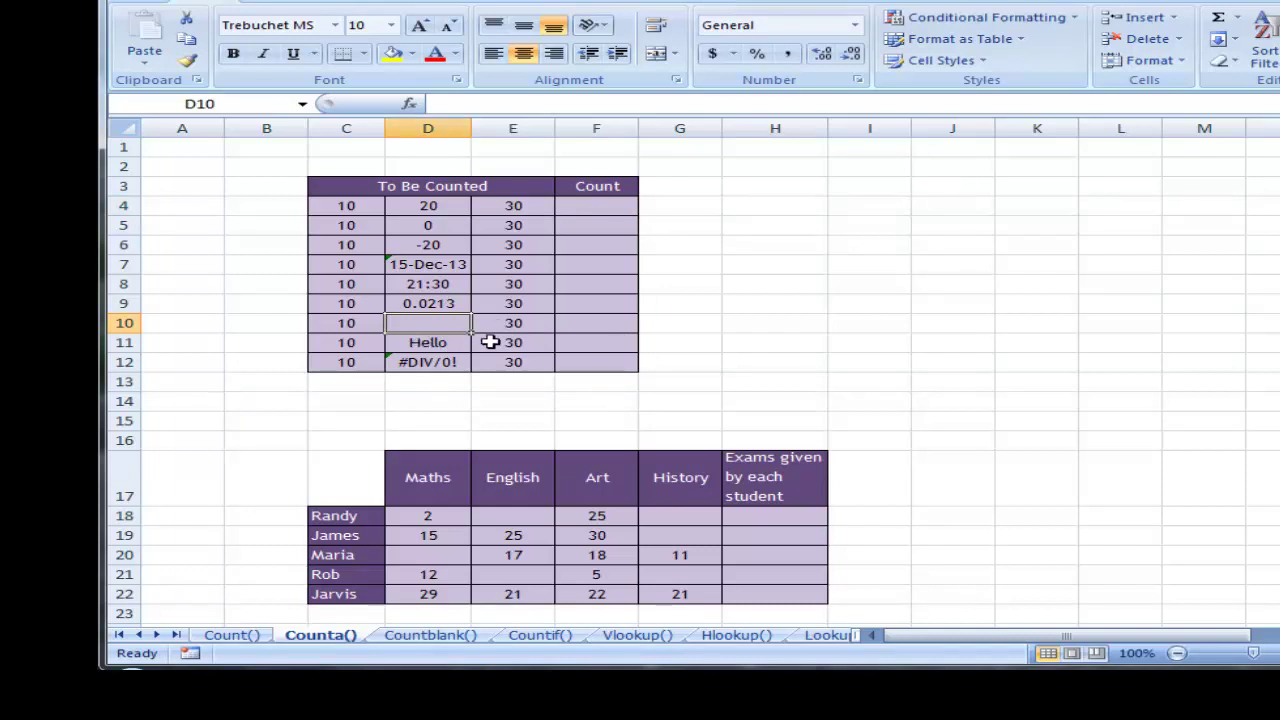
pyautogui.click(618, 215)
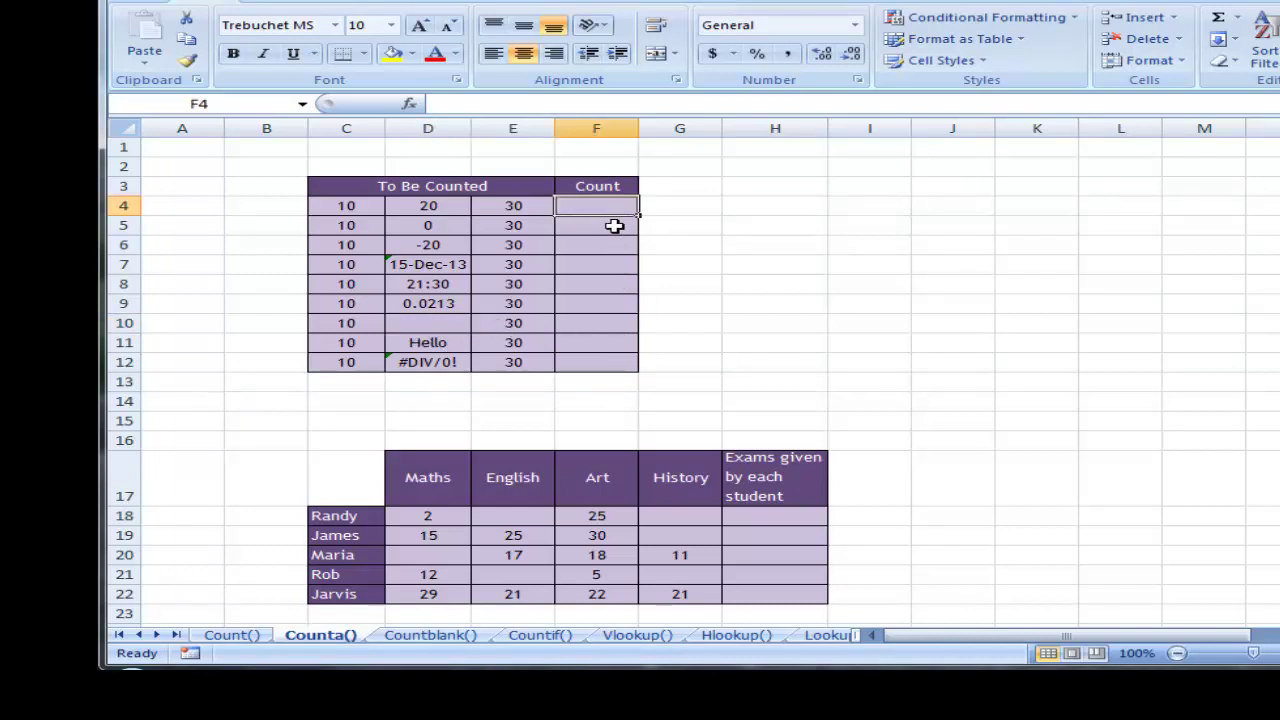
# Step: Enter =COUNTA(C4:E4) in F4, which returns 3
pyautogui.write('=')
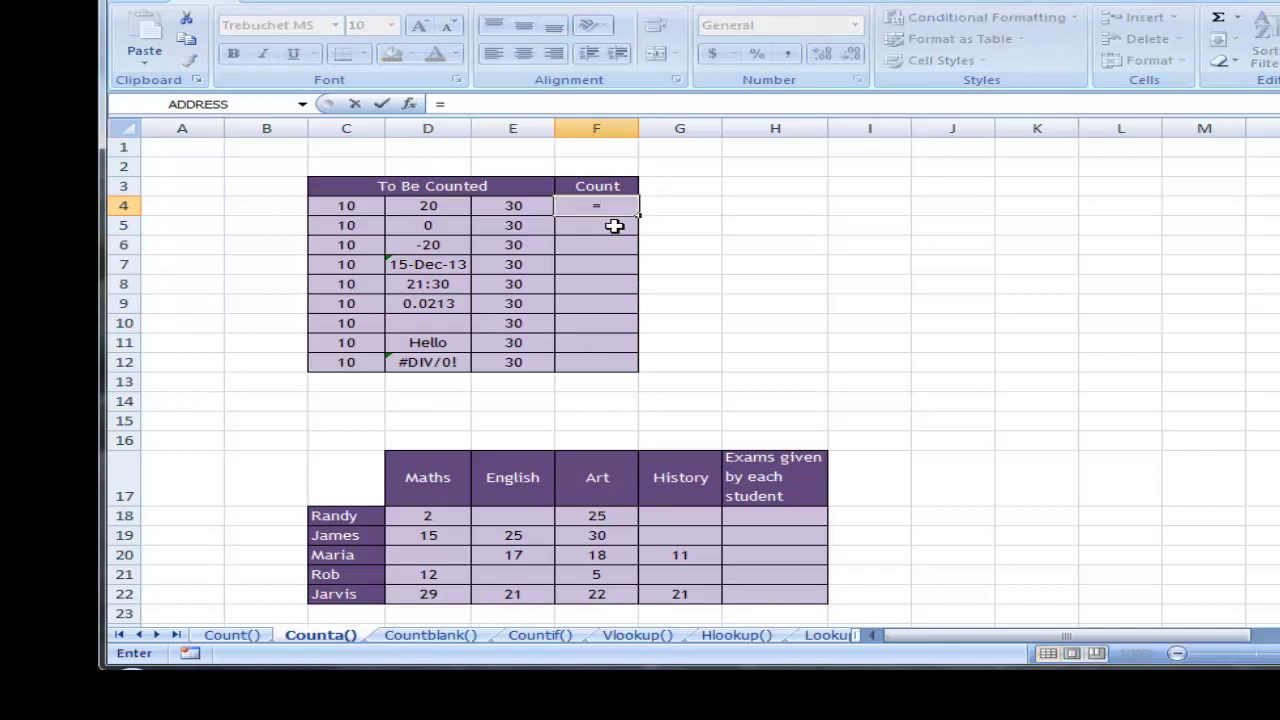
pyautogui.write('cou')
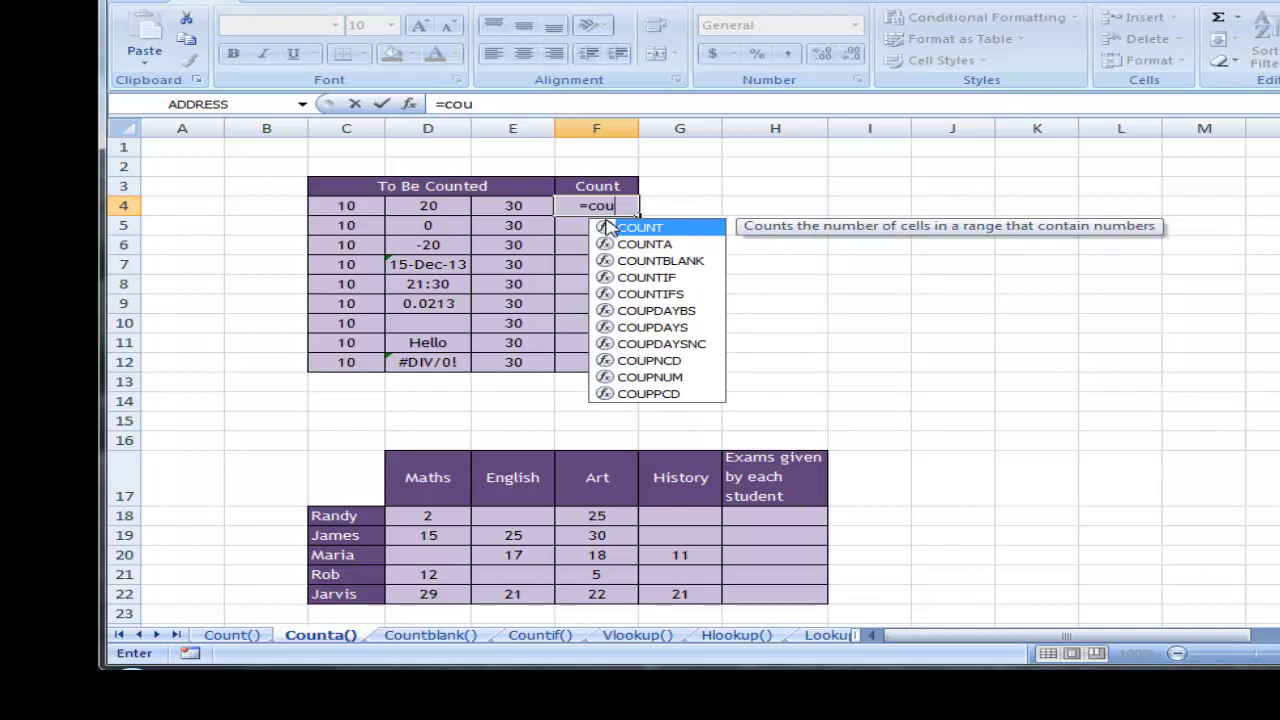
pyautogui.press('Down')
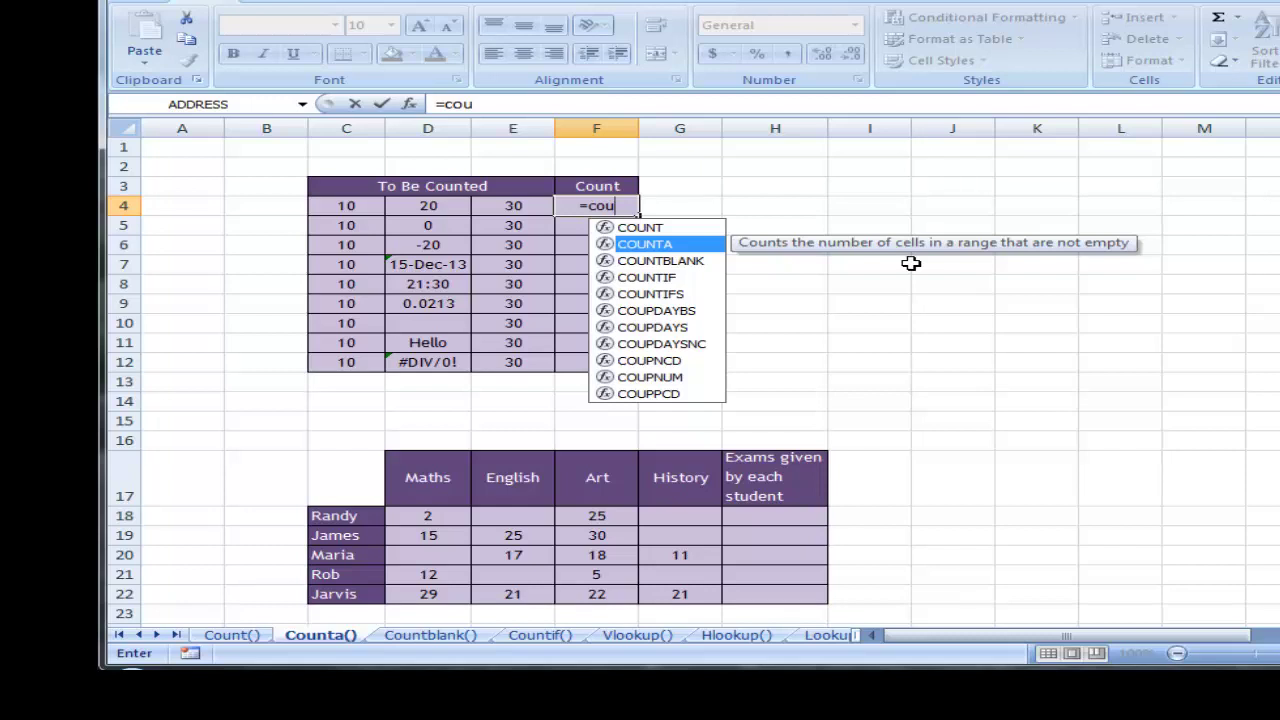
pyautogui.press('Tab')
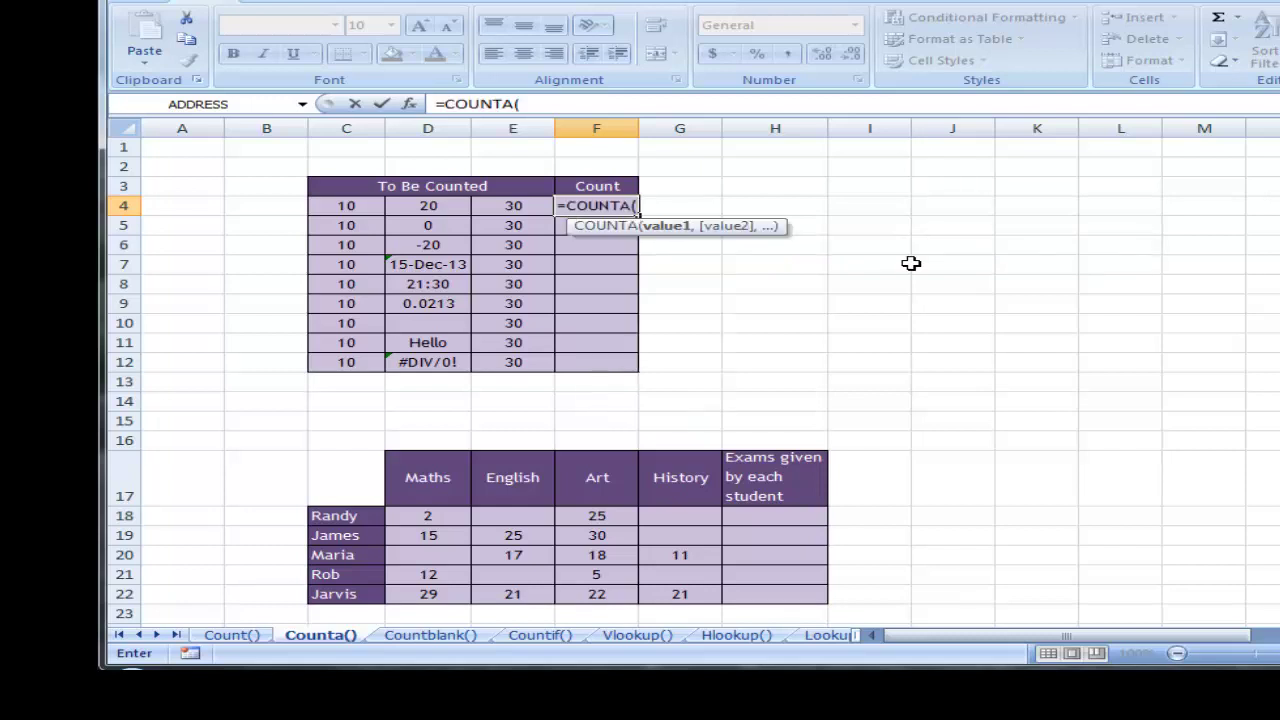
pyautogui.press('Left')
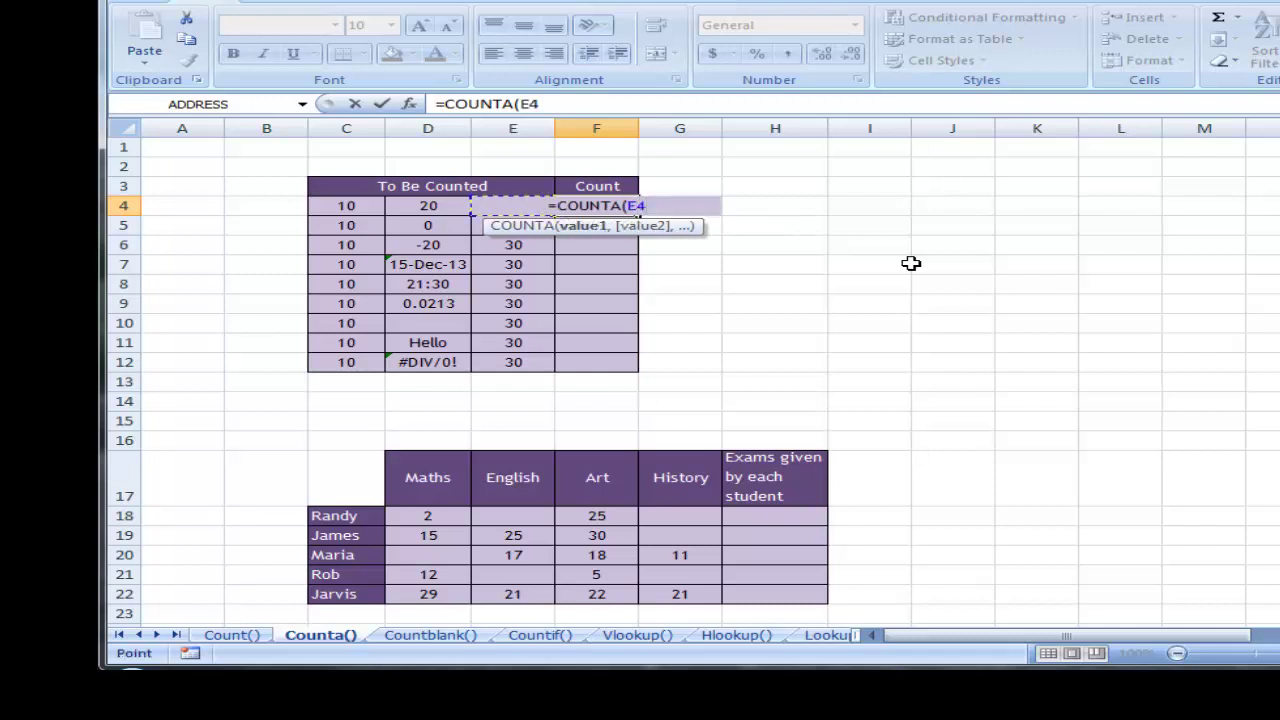
pyautogui.hotkey('shift', 'Left')
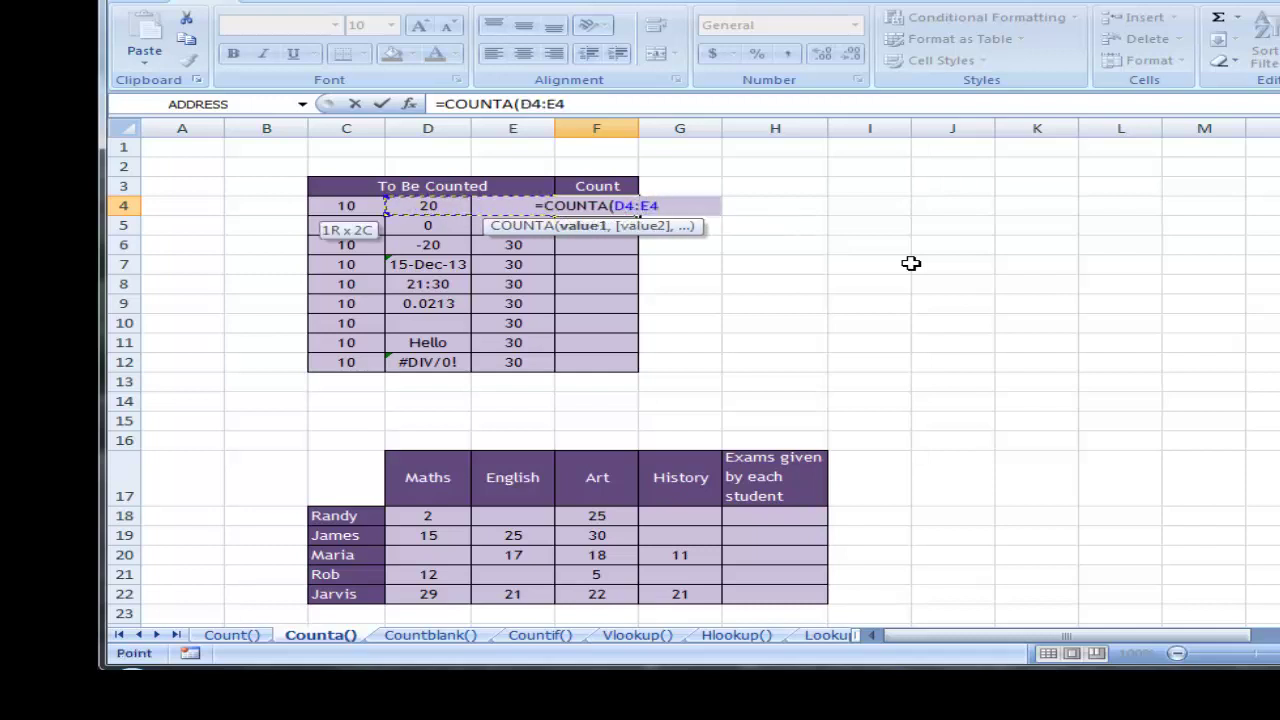
pyautogui.hotkey('shift', 'Left')
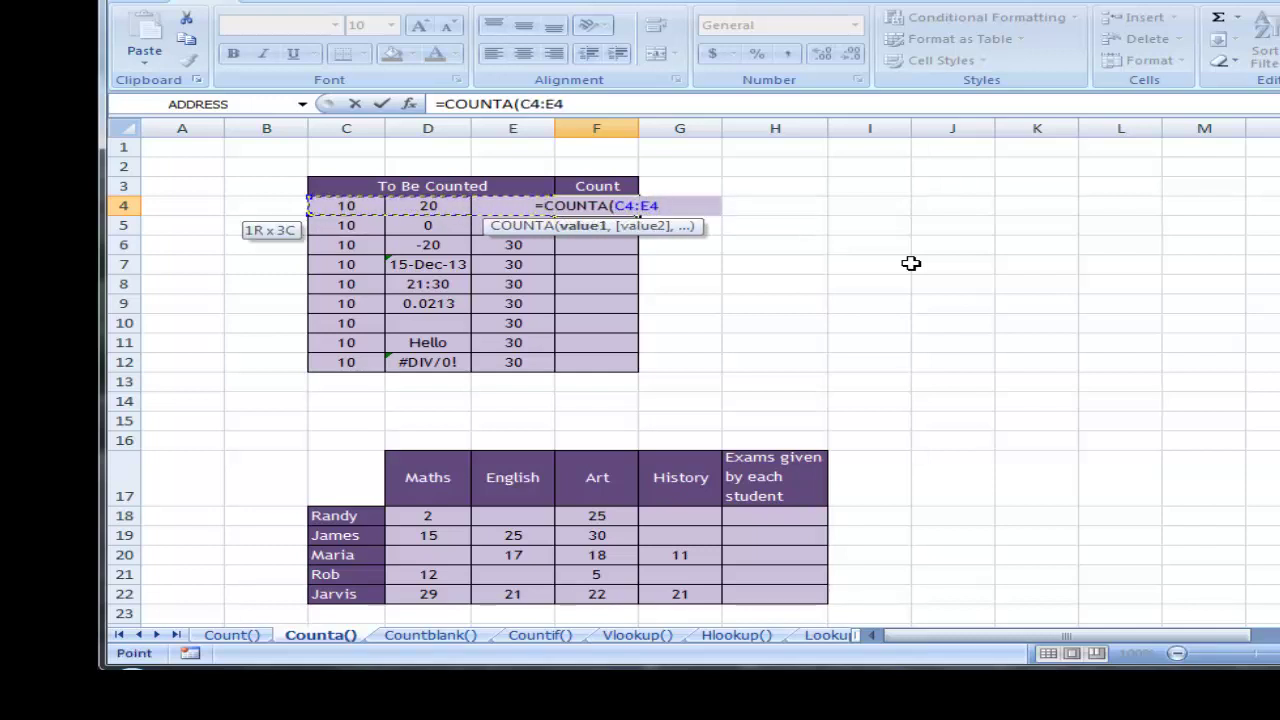
pyautogui.write(')')
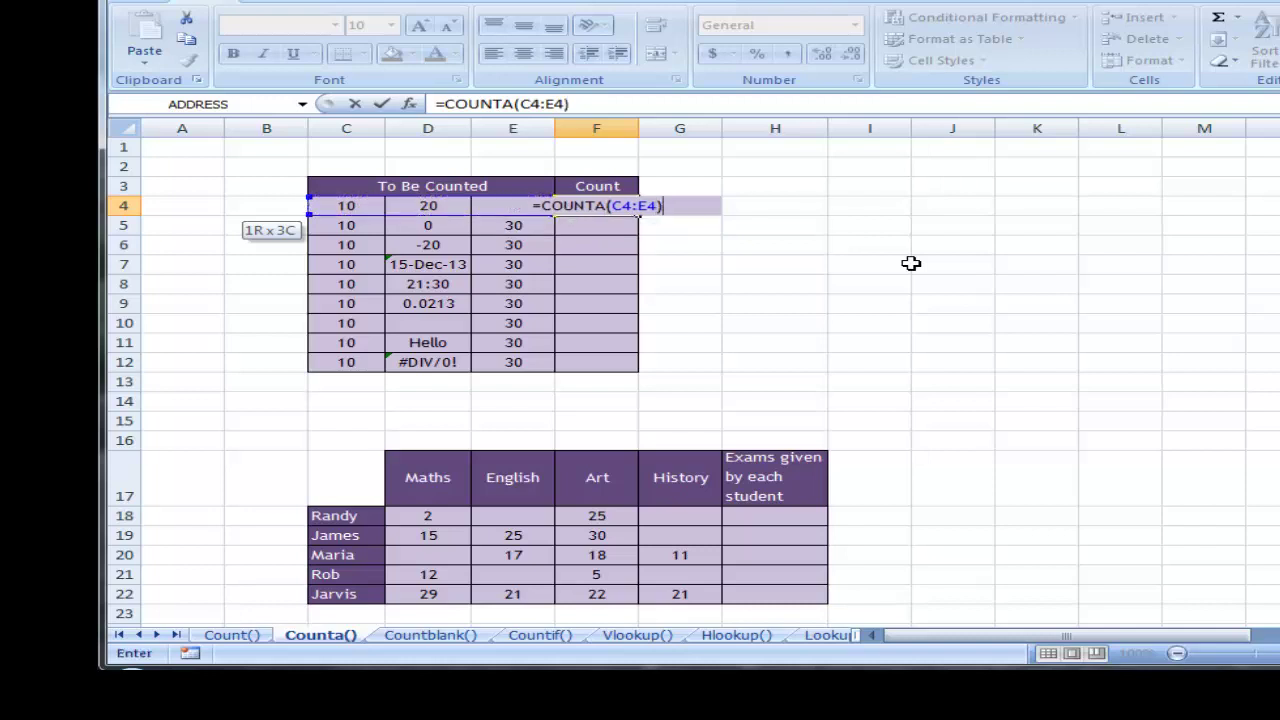
pyautogui.hotkey('ctrl', 'Return')
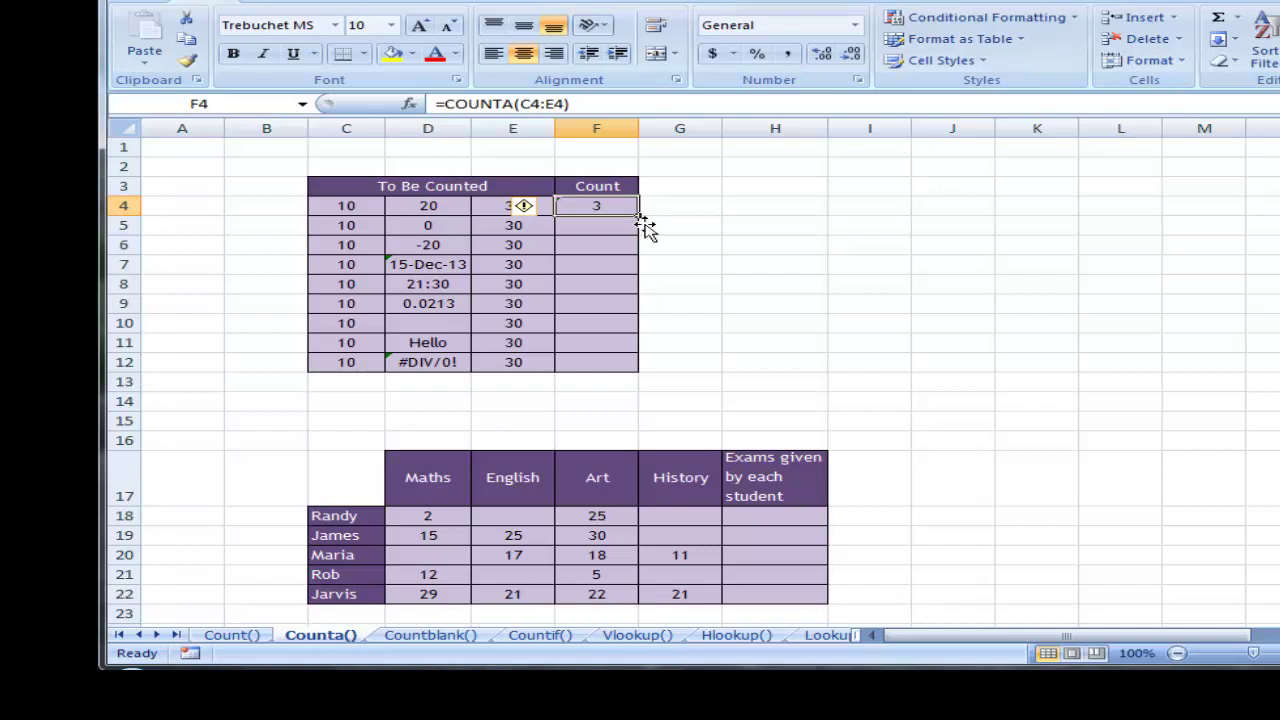
# Step: Copy F4's COUNTA formula through F4:F12, showing 3 per row except 2 in row 10
pyautogui.moveTo(649, 225); pyautogui.dragTo(640, 372)
pyautogui.hotkey('ctrl', 'z')
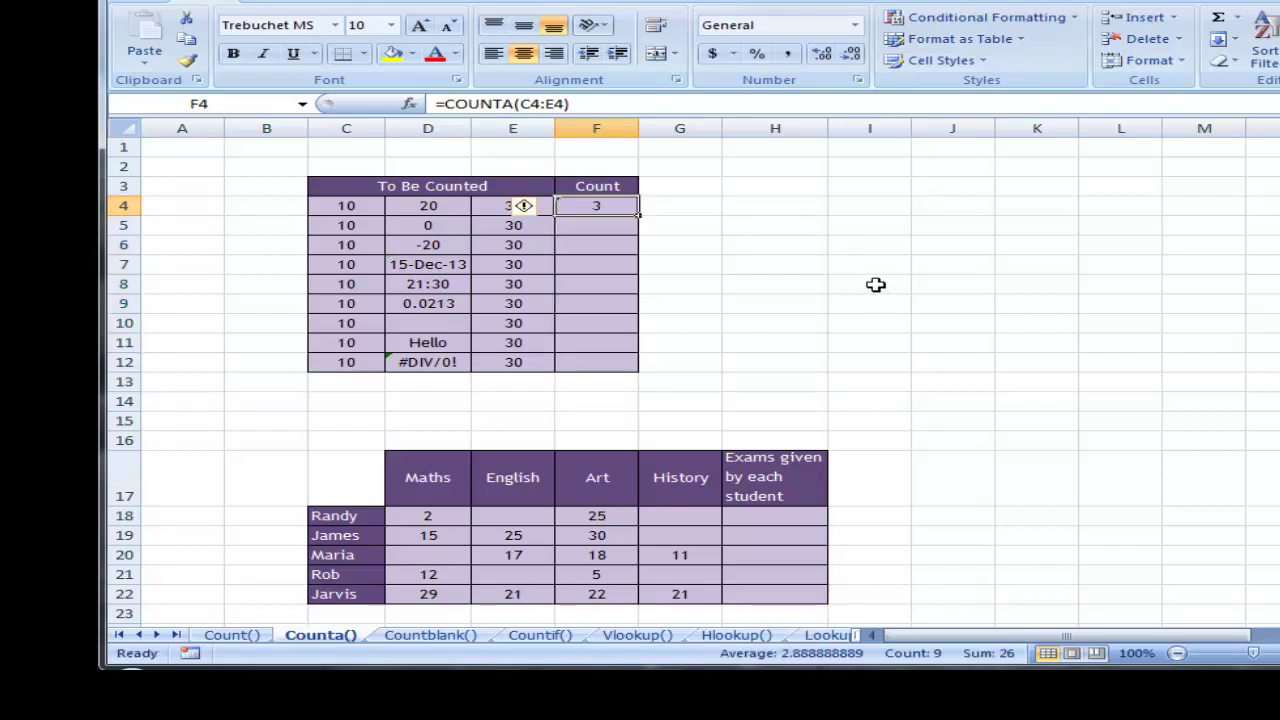
pyautogui.hotkey('ctrl', 'c')
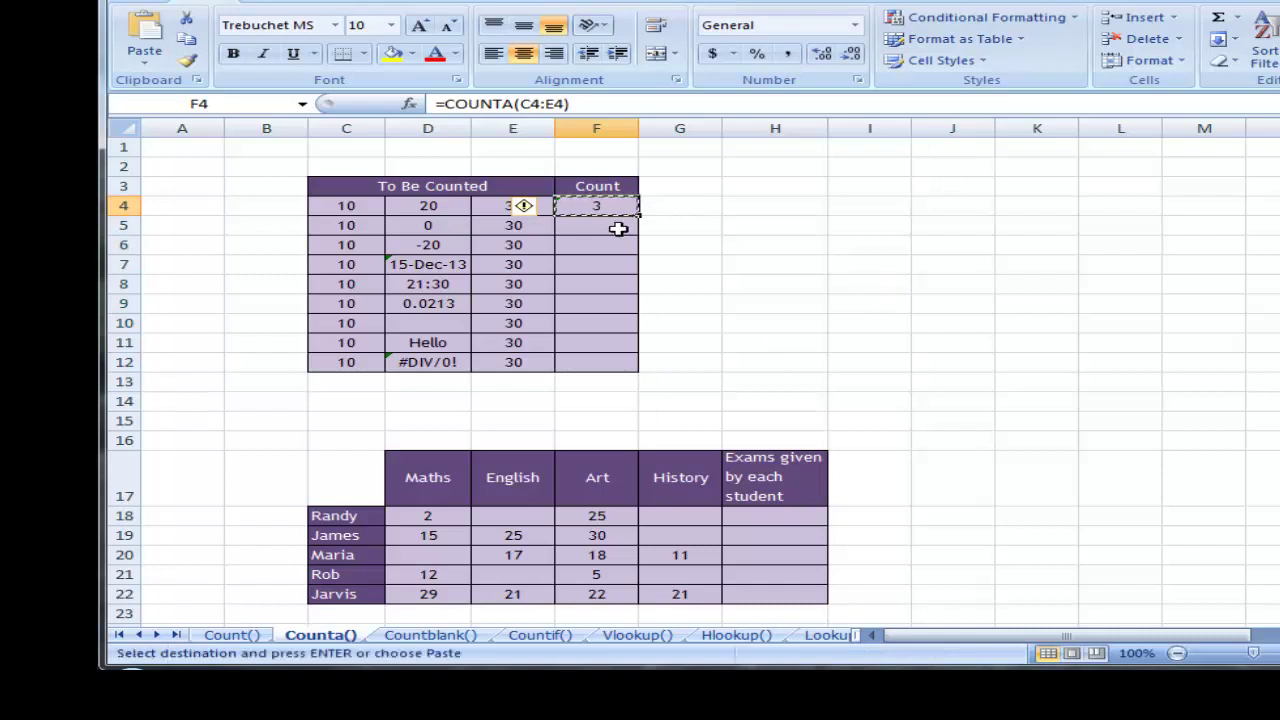
pyautogui.moveTo(620, 230); pyautogui.dragTo(626, 372)
pyautogui.hotkey('ctrl', 'v')
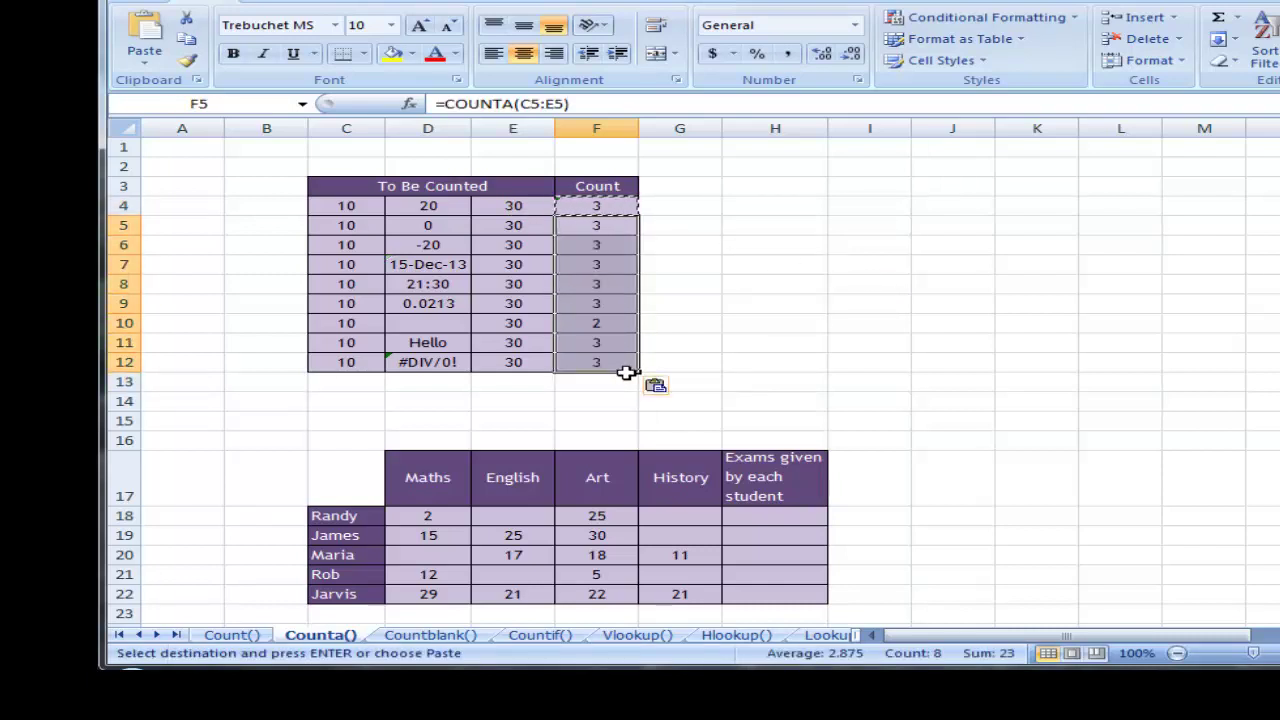
pyautogui.hotkey('ctrl', 'shift', 'Down')
pyautogui.click(735, 330)
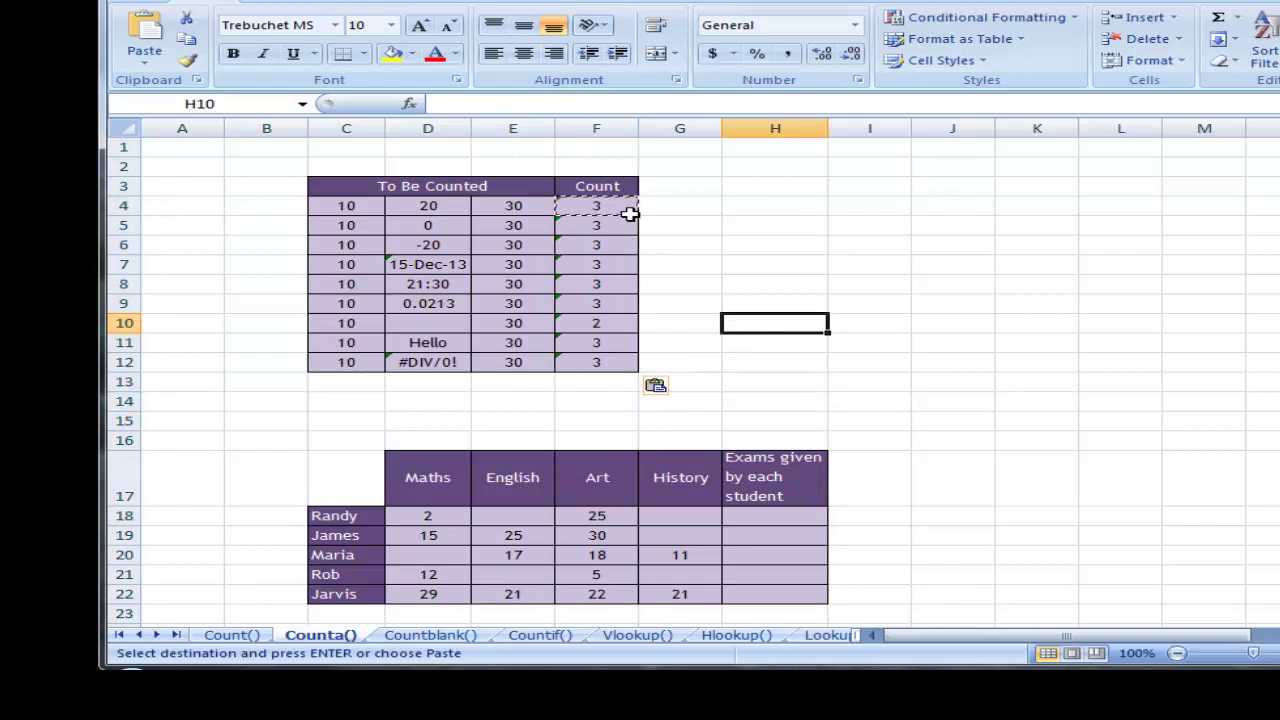
pyautogui.hotkey('ctrl', 'z')
pyautogui.click(630, 362)
pyautogui.moveTo(636, 366); pyautogui.dragTo(610, 208)
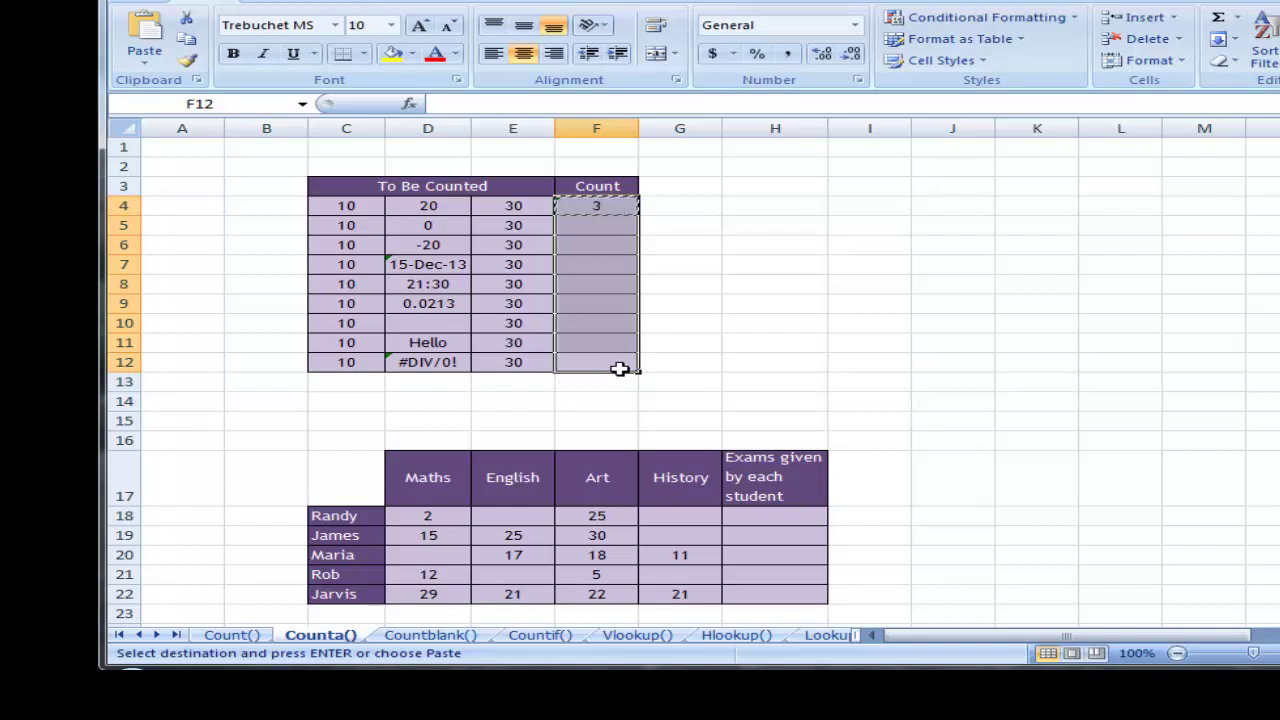
pyautogui.press('Return')
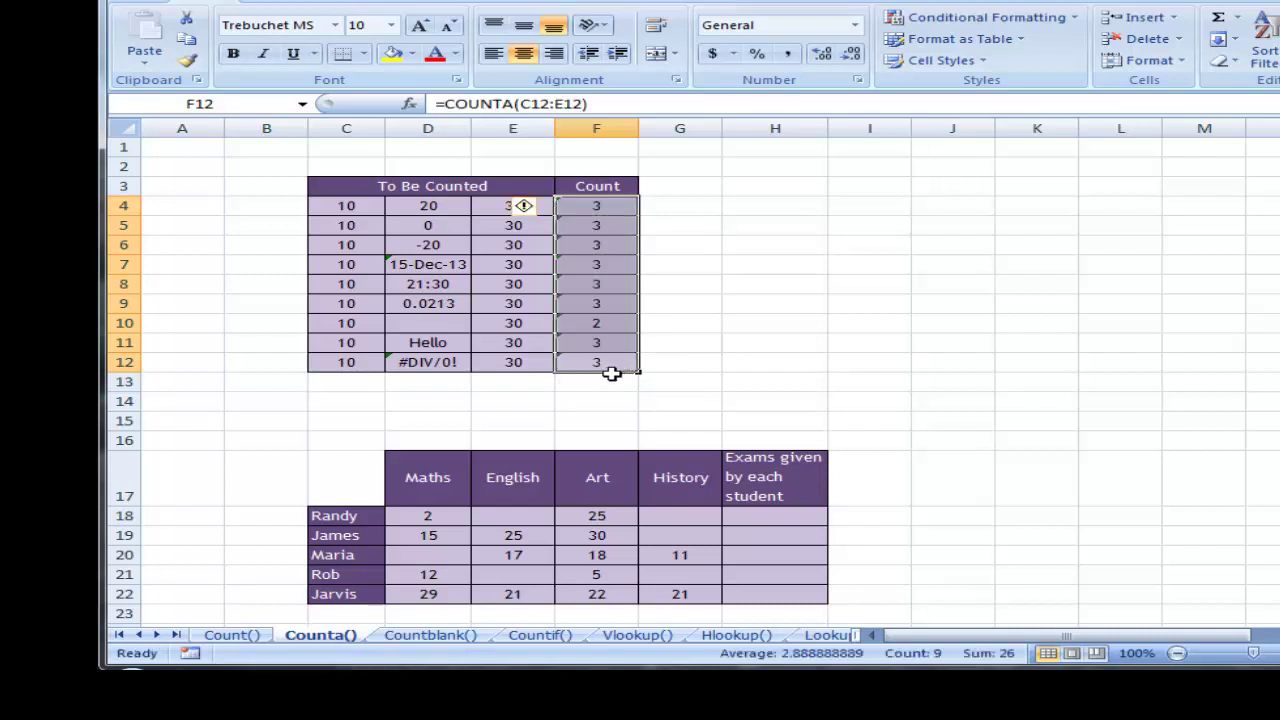
# Step: Put a space entry into the blank-looking D10 so F10's count rises to 3
pyautogui.click(617, 210)
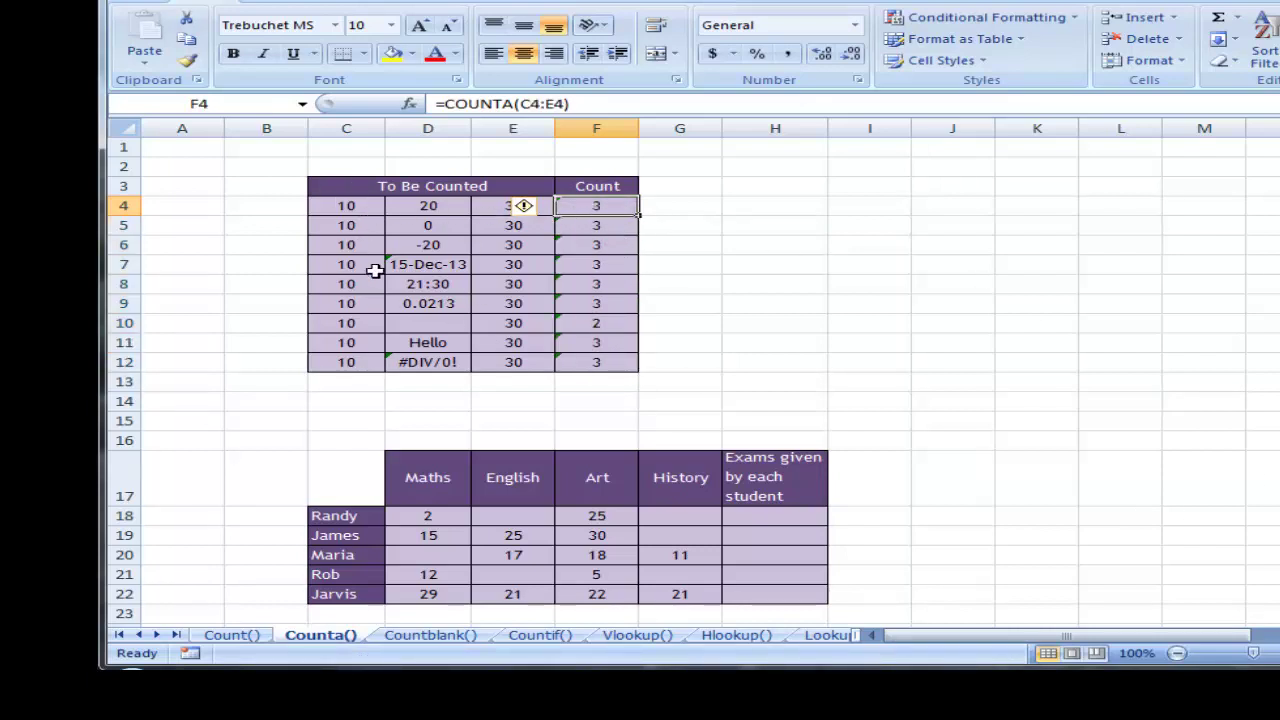
pyautogui.click(430, 327)
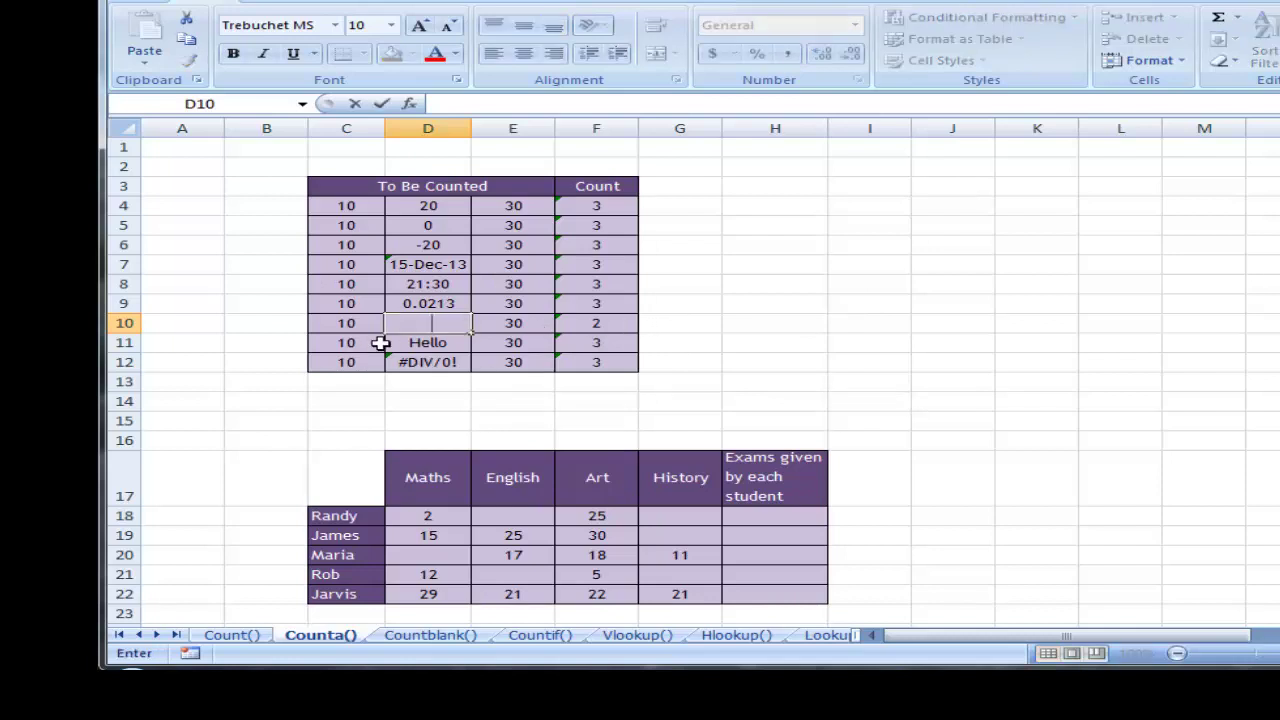
pyautogui.press('Return')
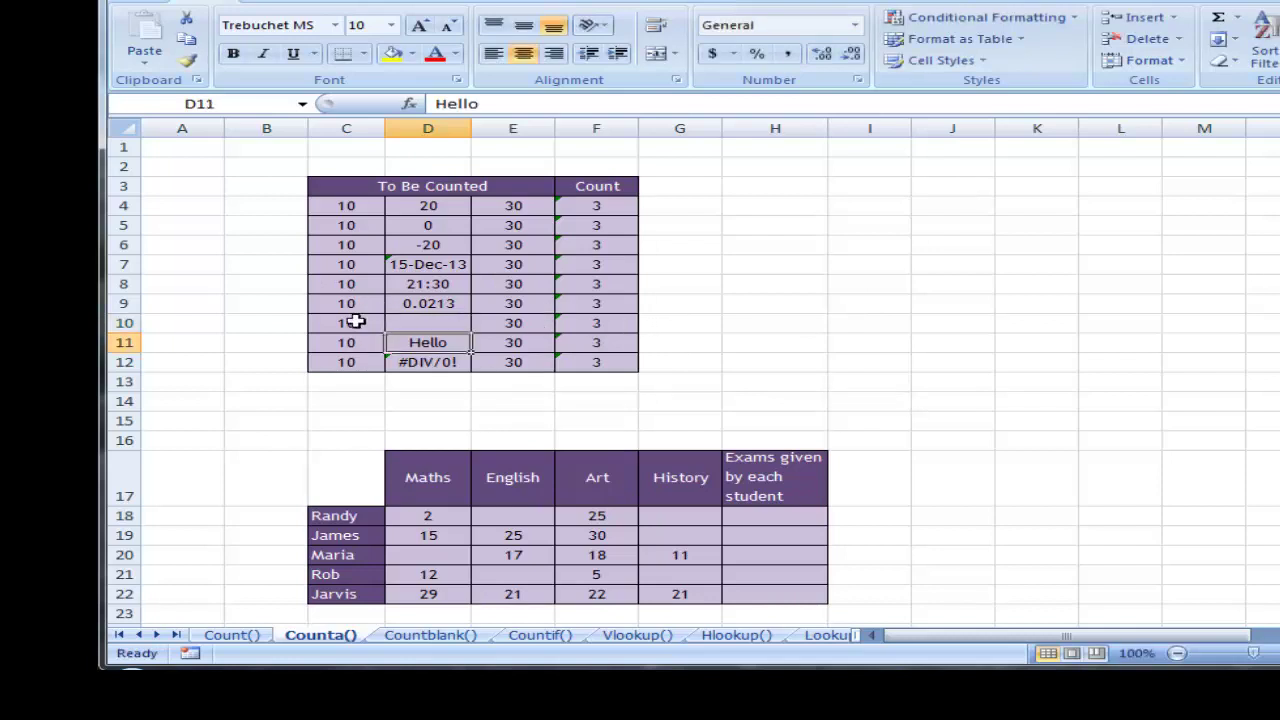
pyautogui.click(270, 326)
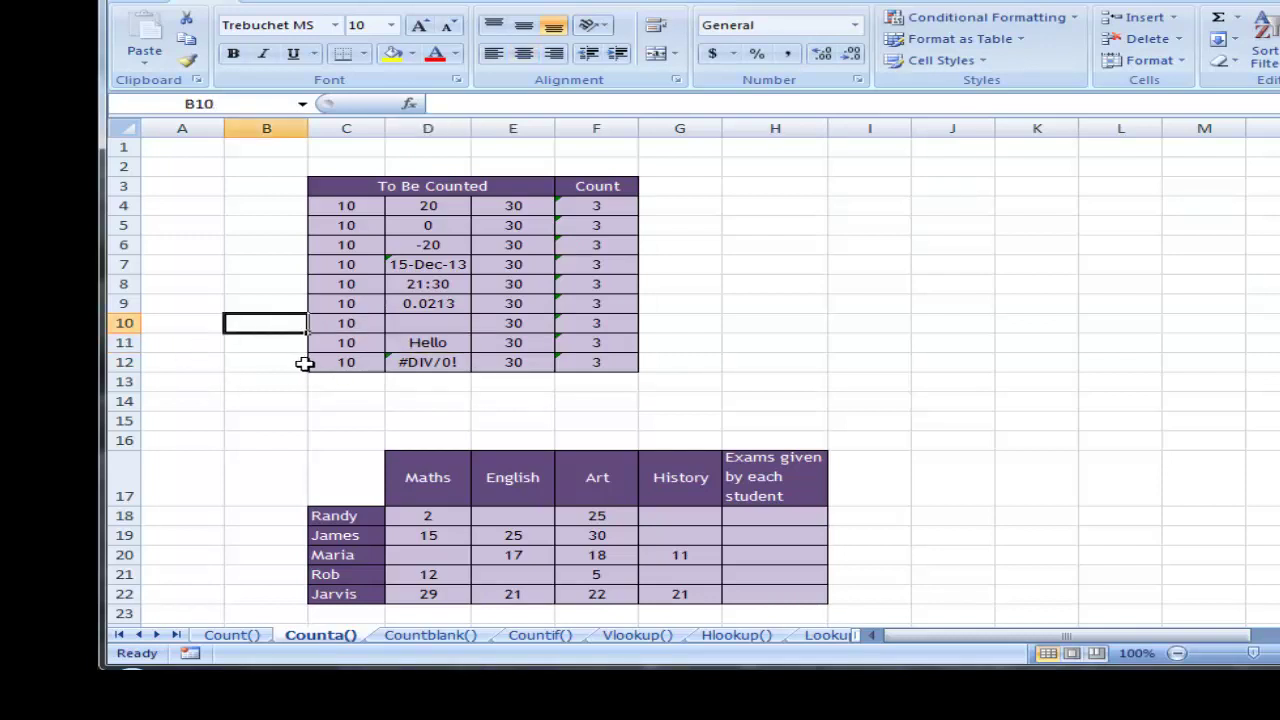
# Step: Enter =CODE(D10) in B10 to reveal the hidden character in D10
pyautogui.write('=')
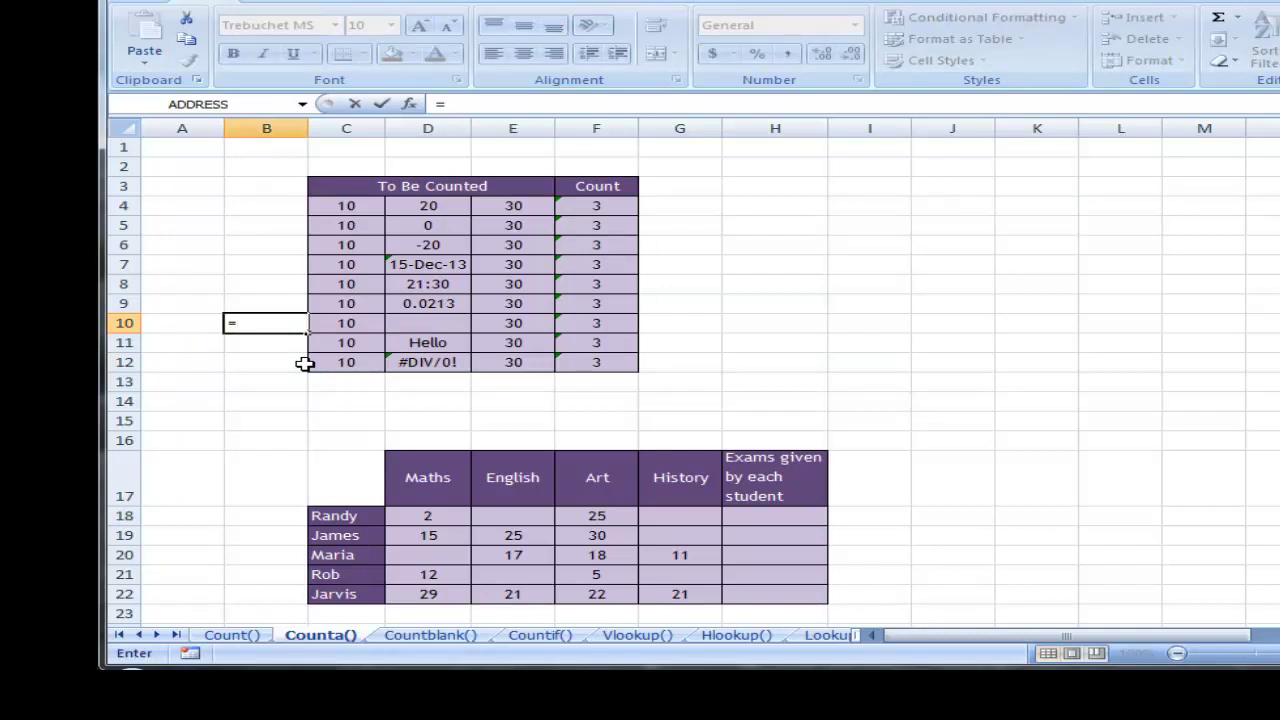
pyautogui.write('co')
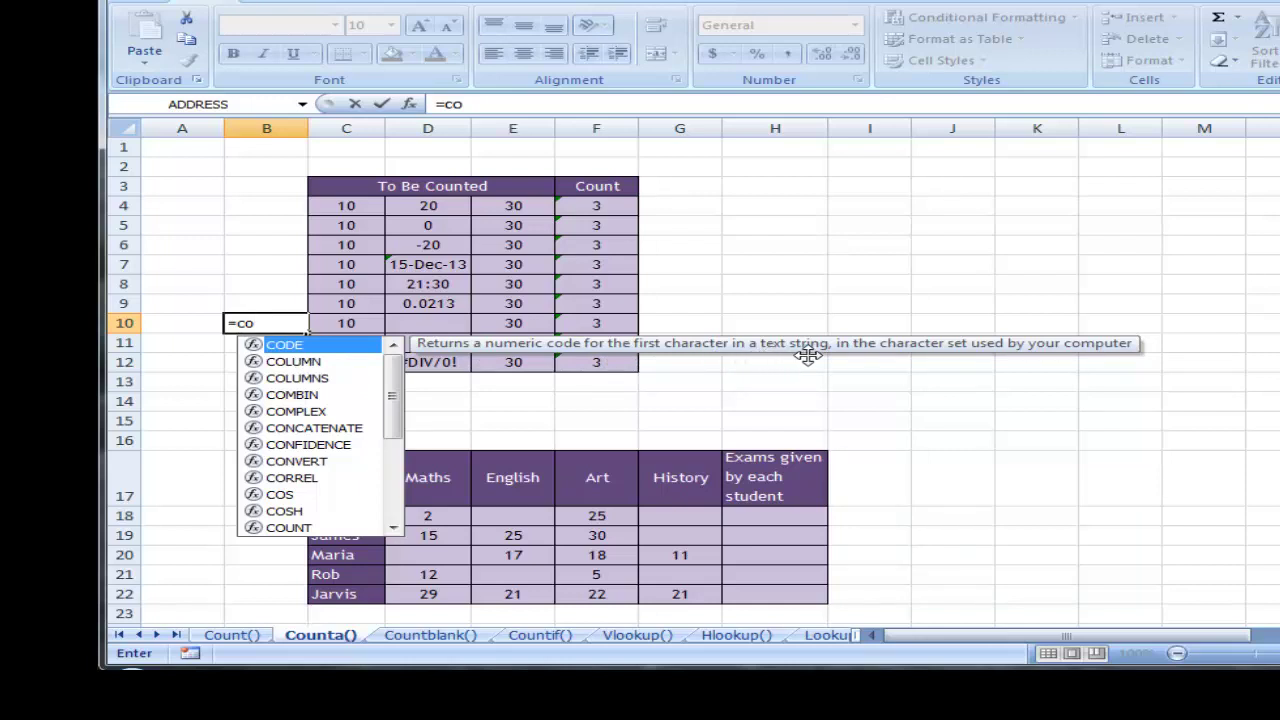
pyautogui.press('Tab')
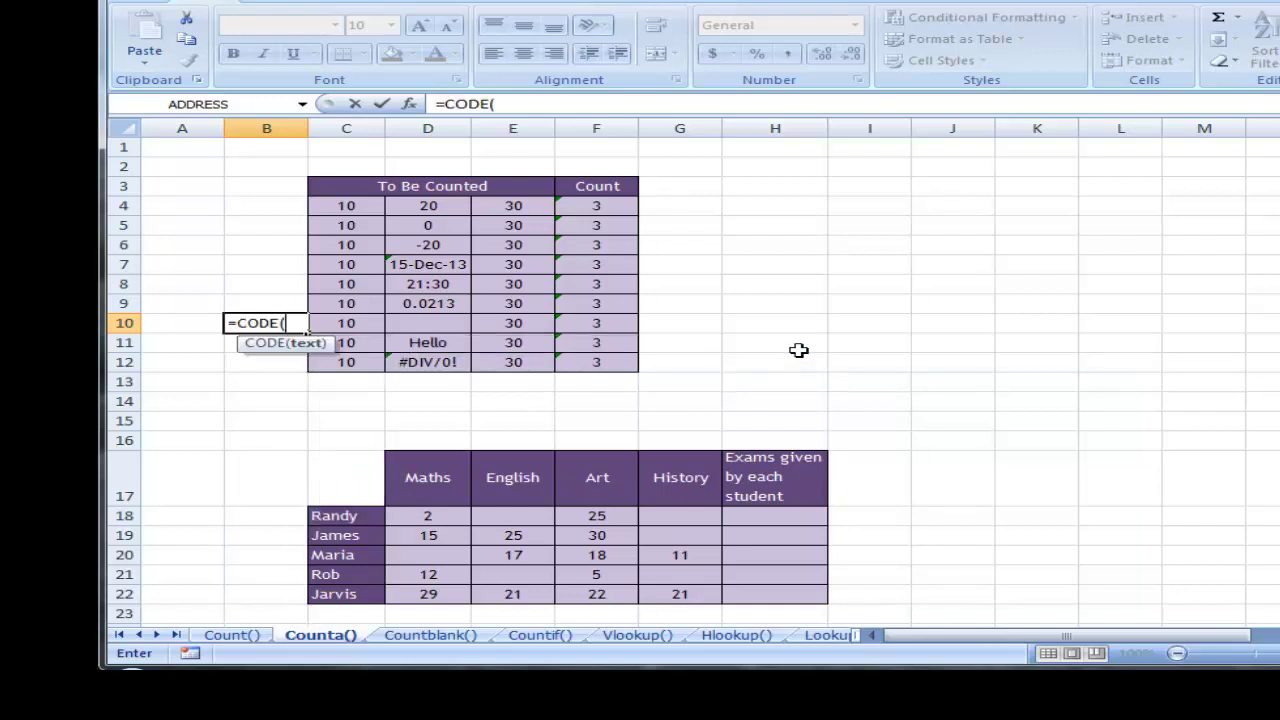
pyautogui.click(460, 326)
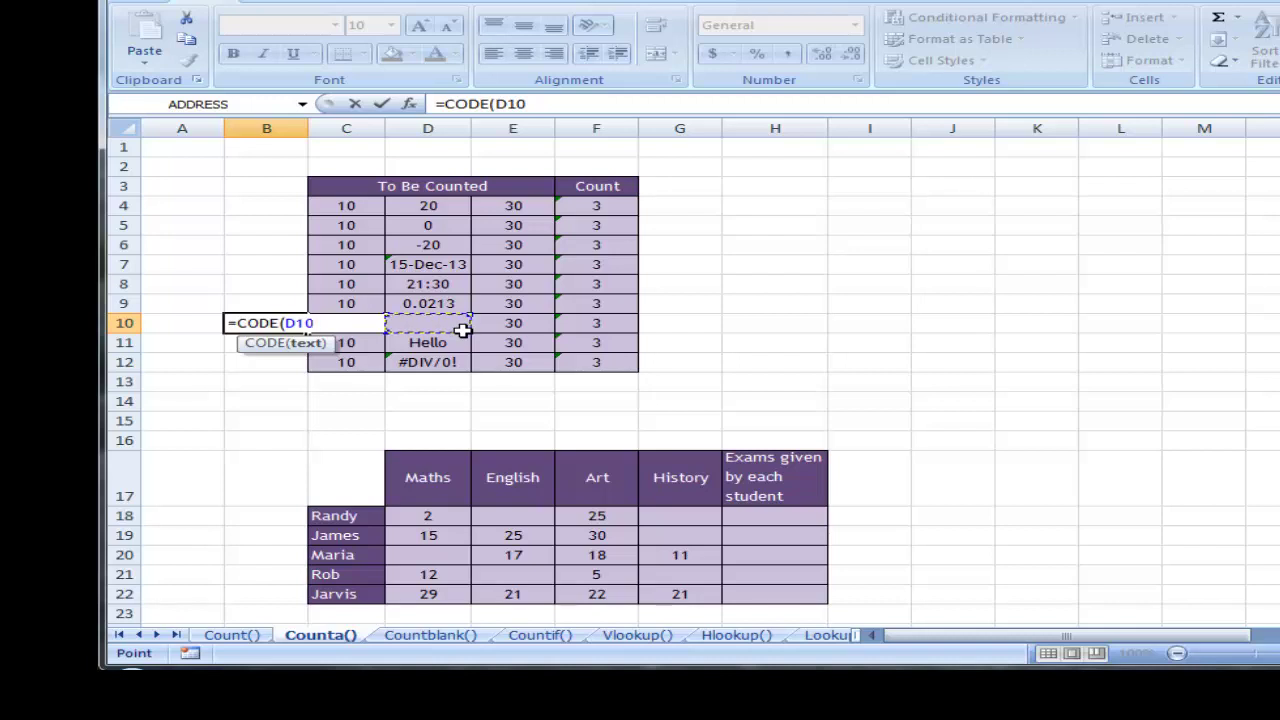
pyautogui.write(')')
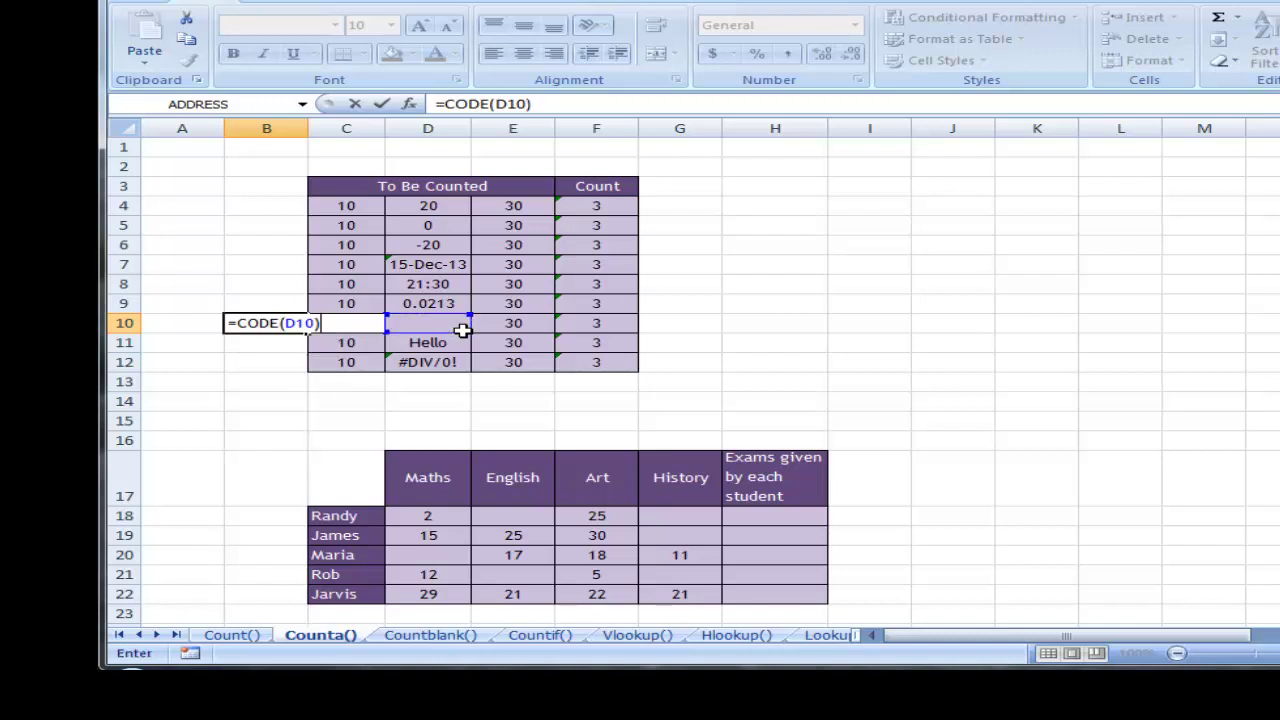
pyautogui.hotkey('ctrl', 'Return')
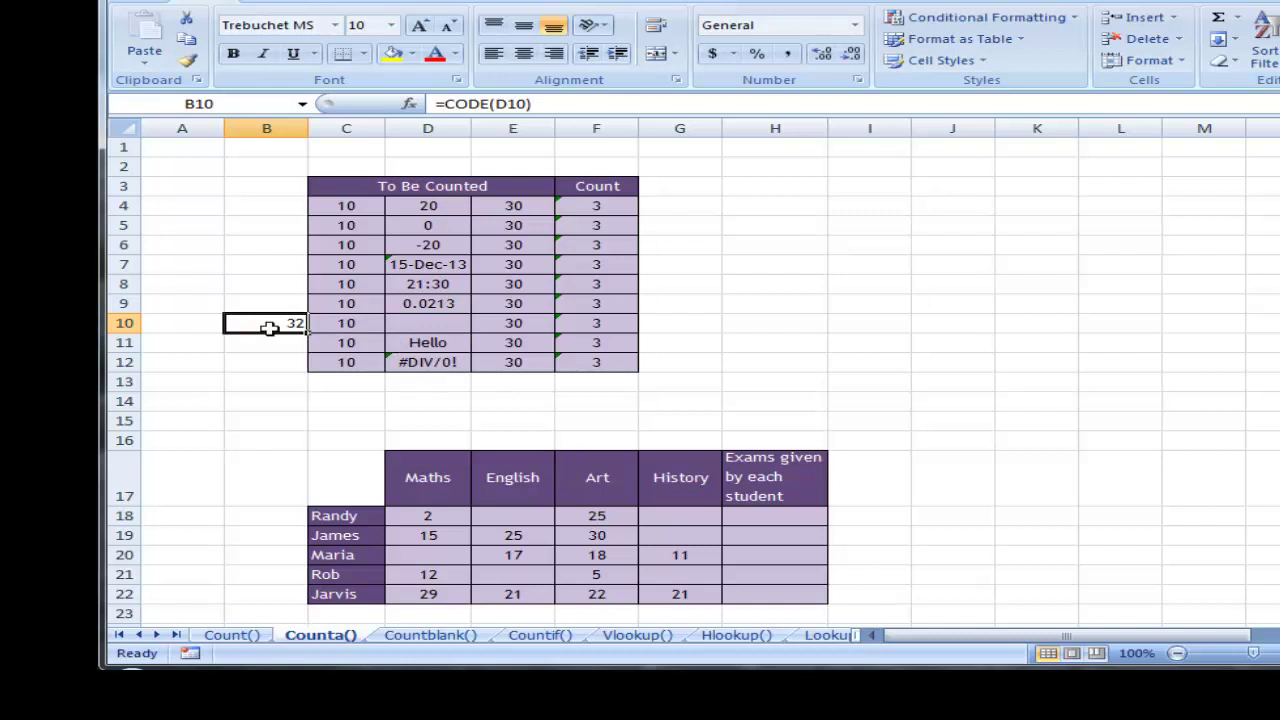
# Step: Delete the hidden space from D10, dropping F10 to 2, then clear the B10 formula
pyautogui.click(420, 322)
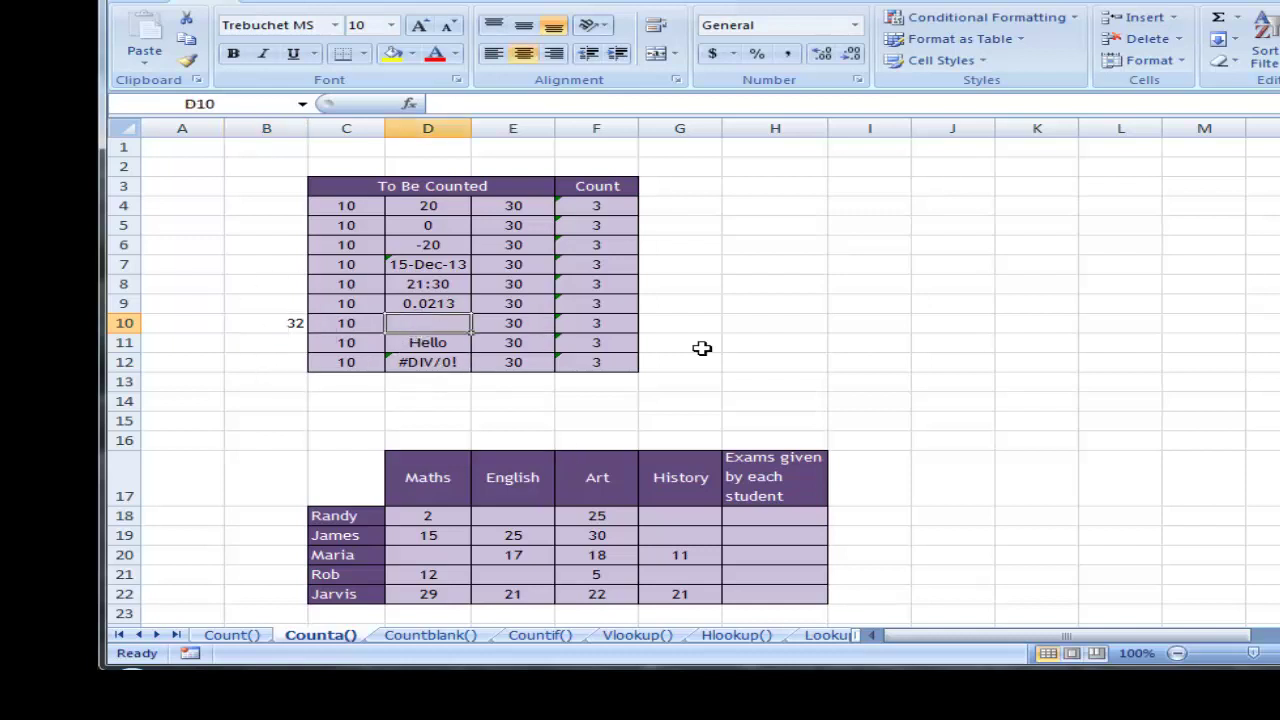
pyautogui.click(600, 323)
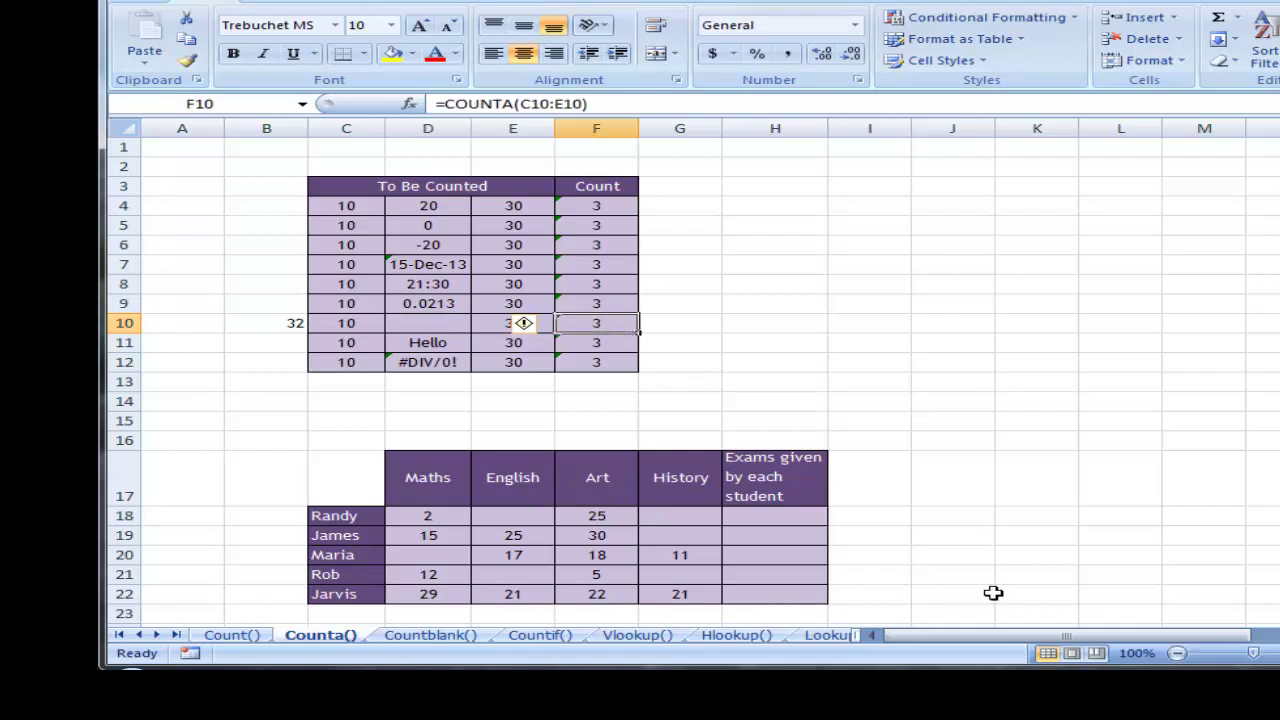
pyautogui.press('Left')
pyautogui.press('Left')
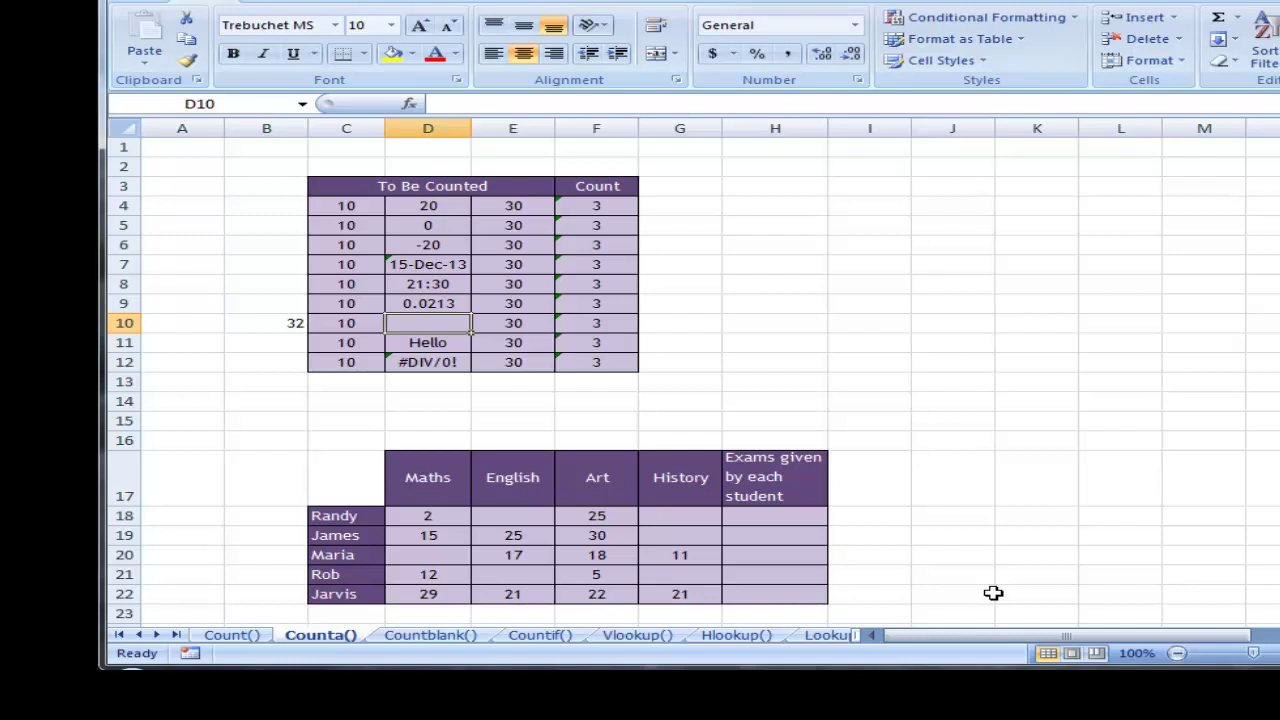
pyautogui.press('Delete')
pyautogui.click(625, 324)
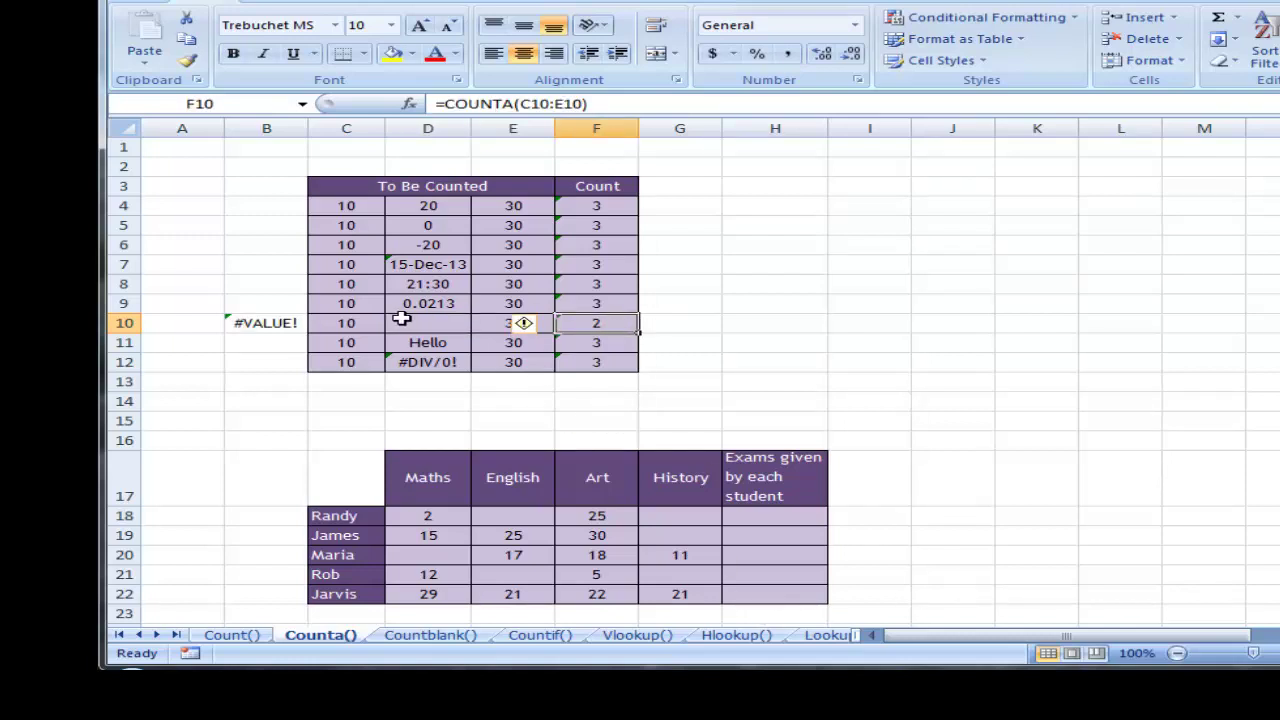
pyautogui.click(266, 326)
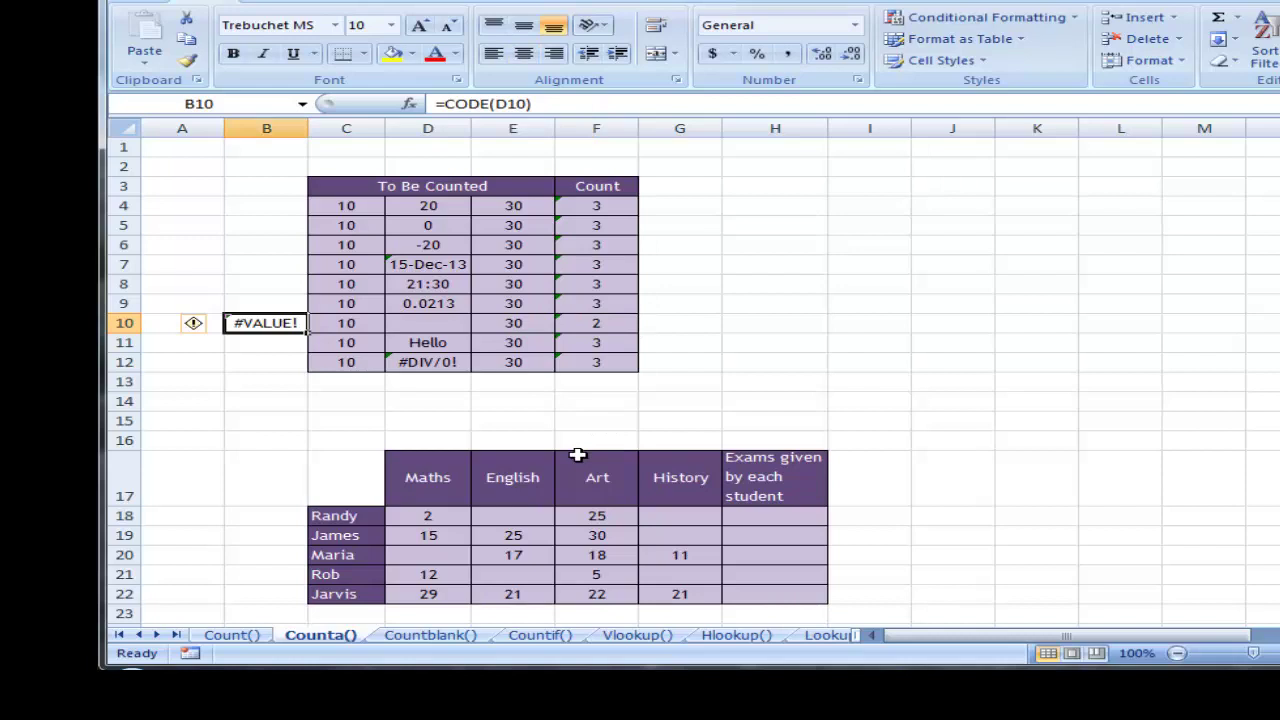
pyautogui.press('Delete')
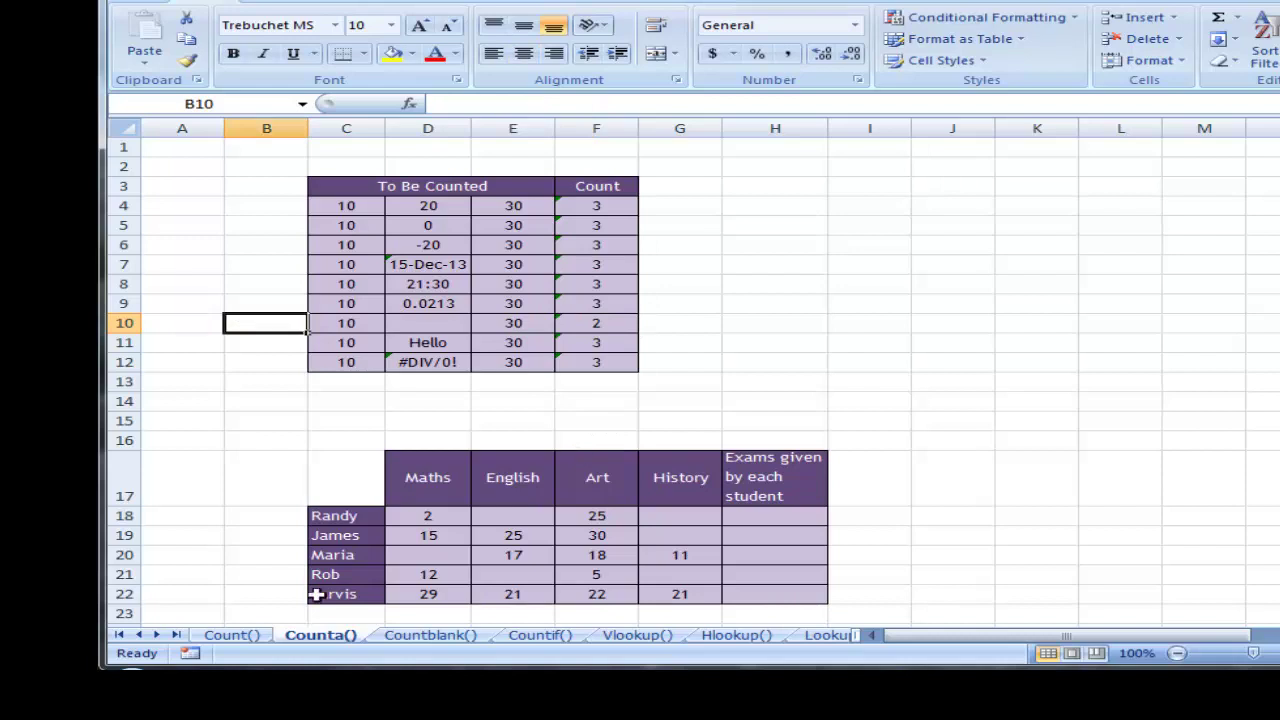
# Step: Enter =COUNTA(D18:G18) in H18 to count the first student's exams
pyautogui.scroll(-1, 737, 485)
pyautogui.scroll(-2, 737, 485)
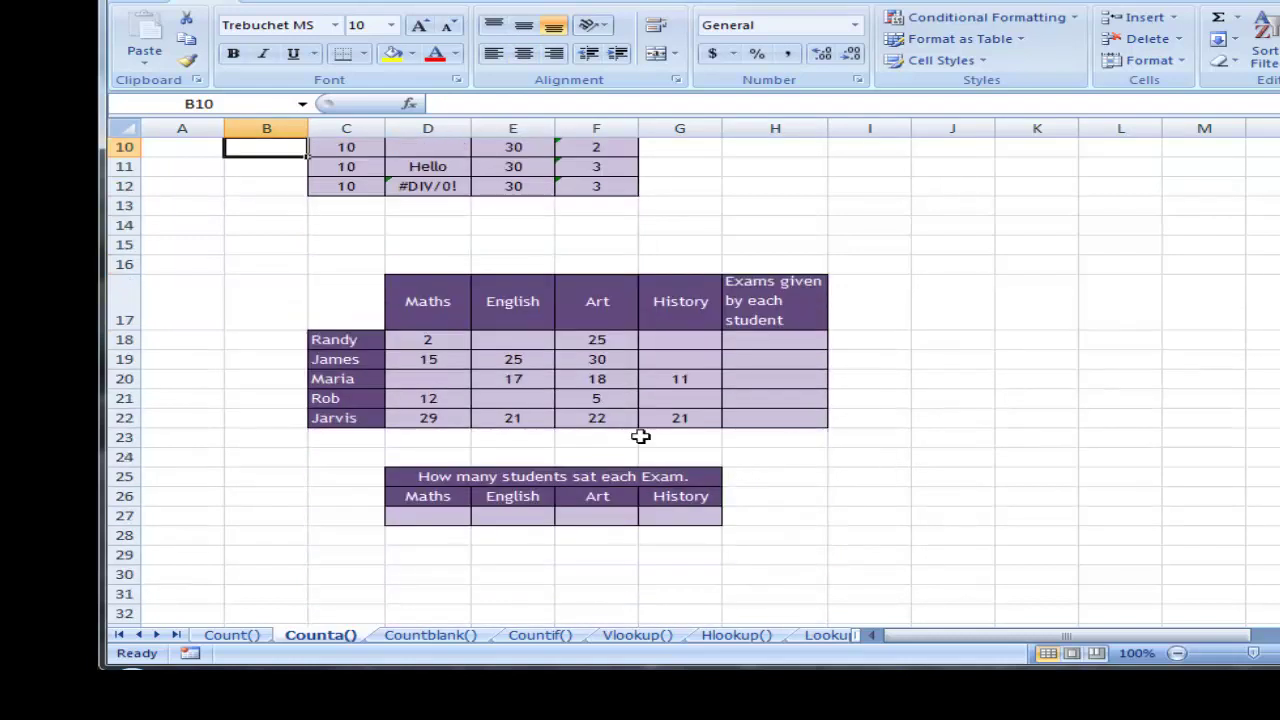
pyautogui.click(812, 341)
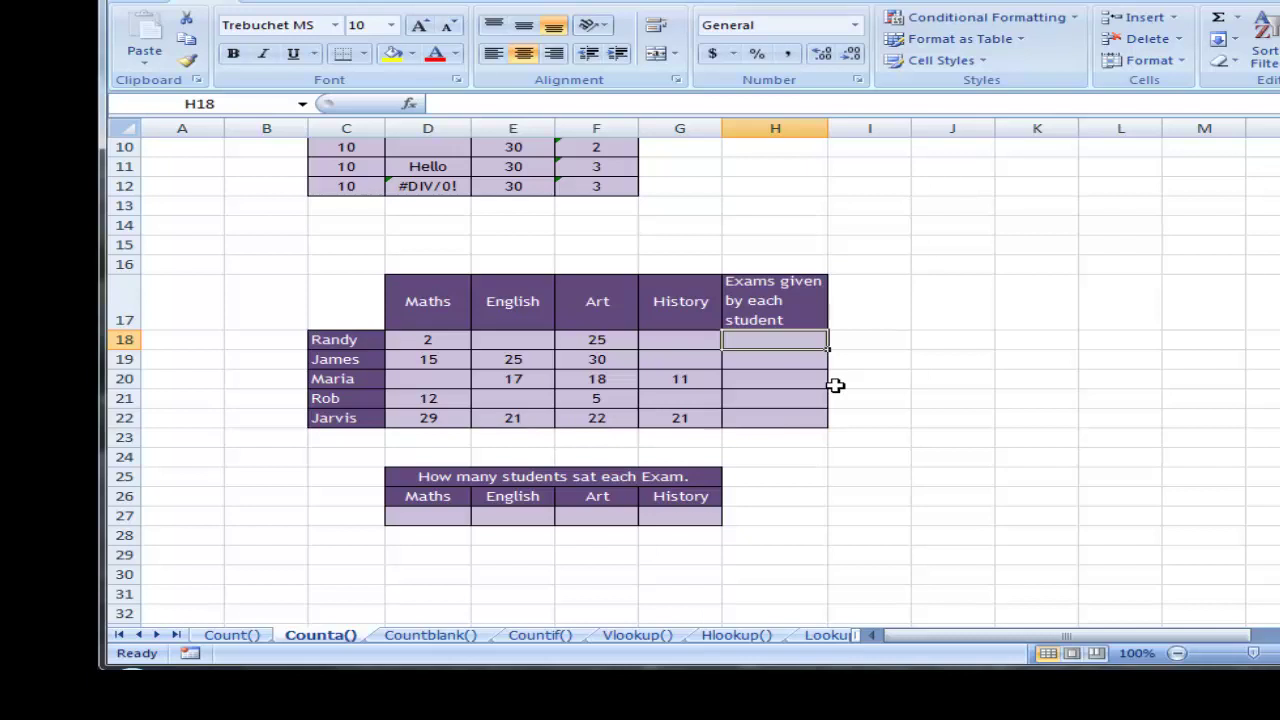
pyautogui.write('=coui')
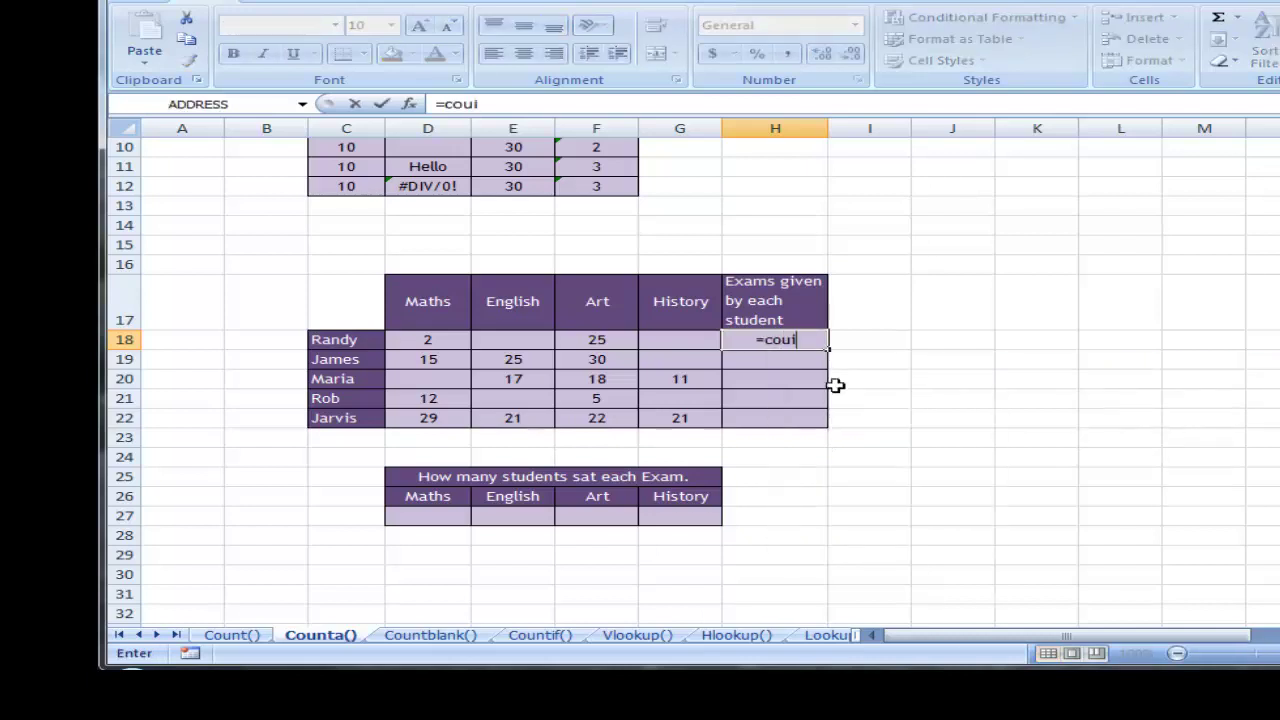
pyautogui.press('BackSpace')
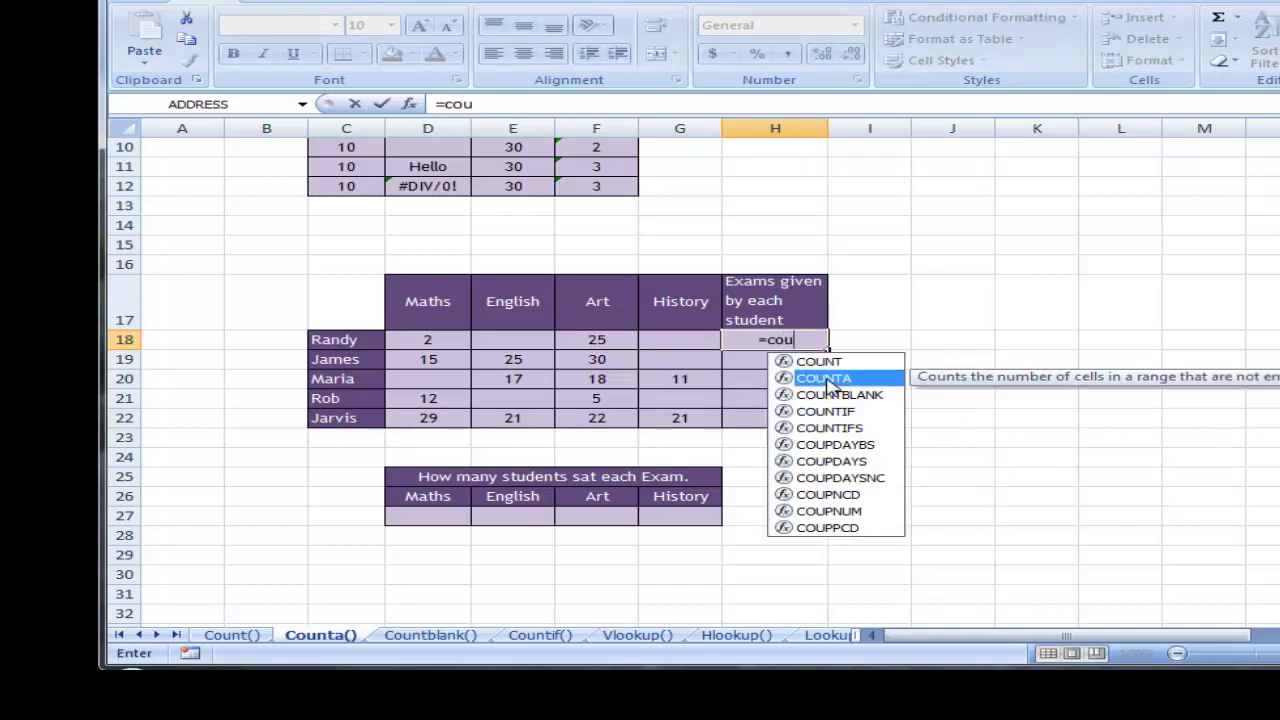
pyautogui.doubleClick(826, 379)
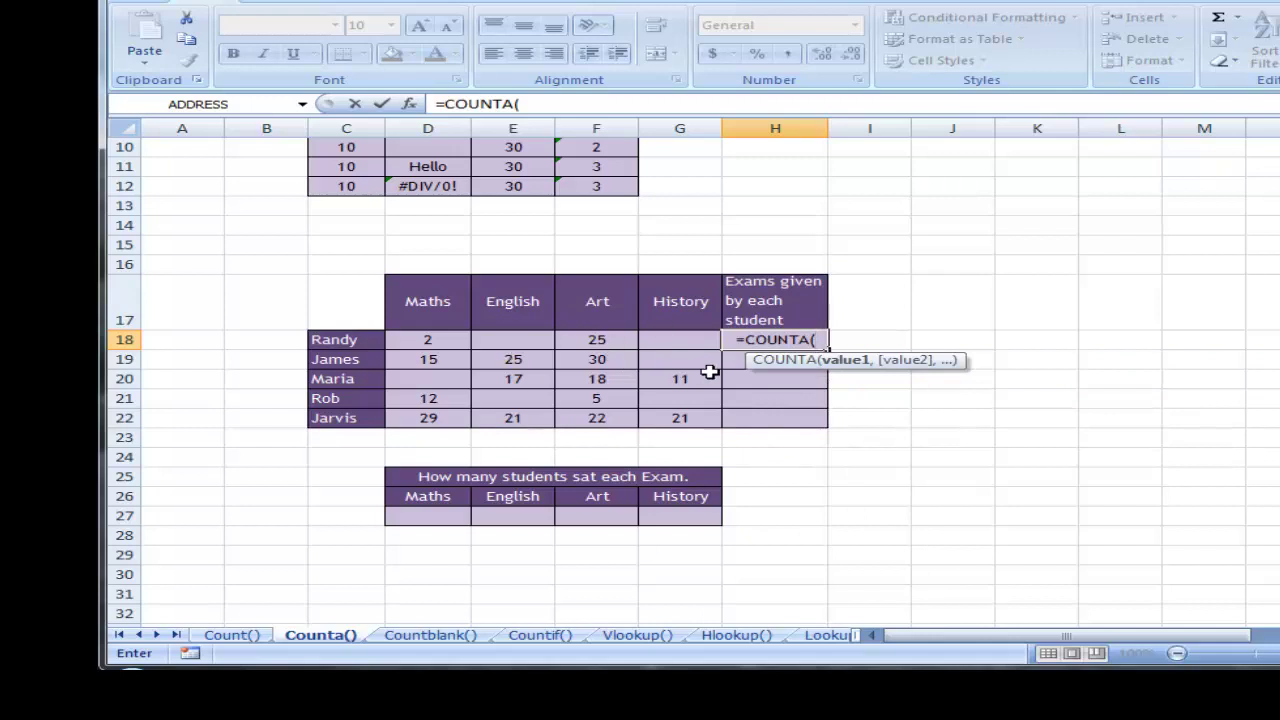
pyautogui.press('Left')
pyautogui.hotkey('shift', 'Left')
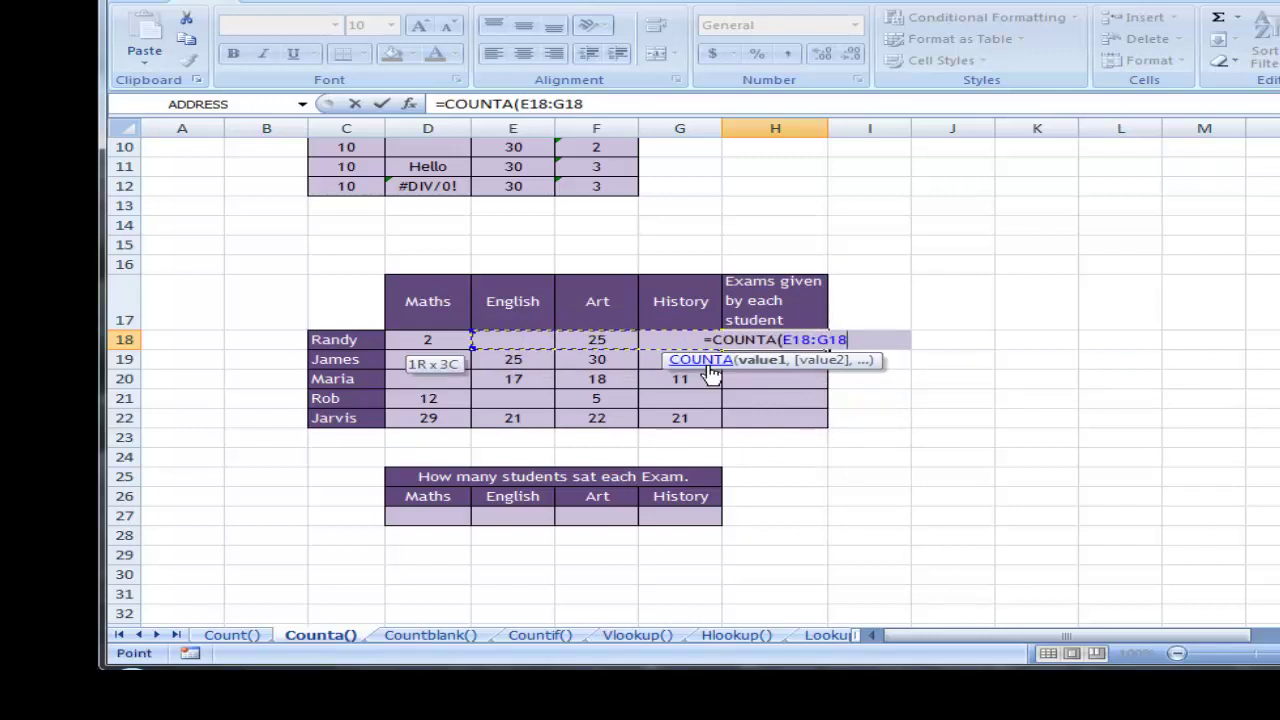
pyautogui.hotkey('shift', 'Left')
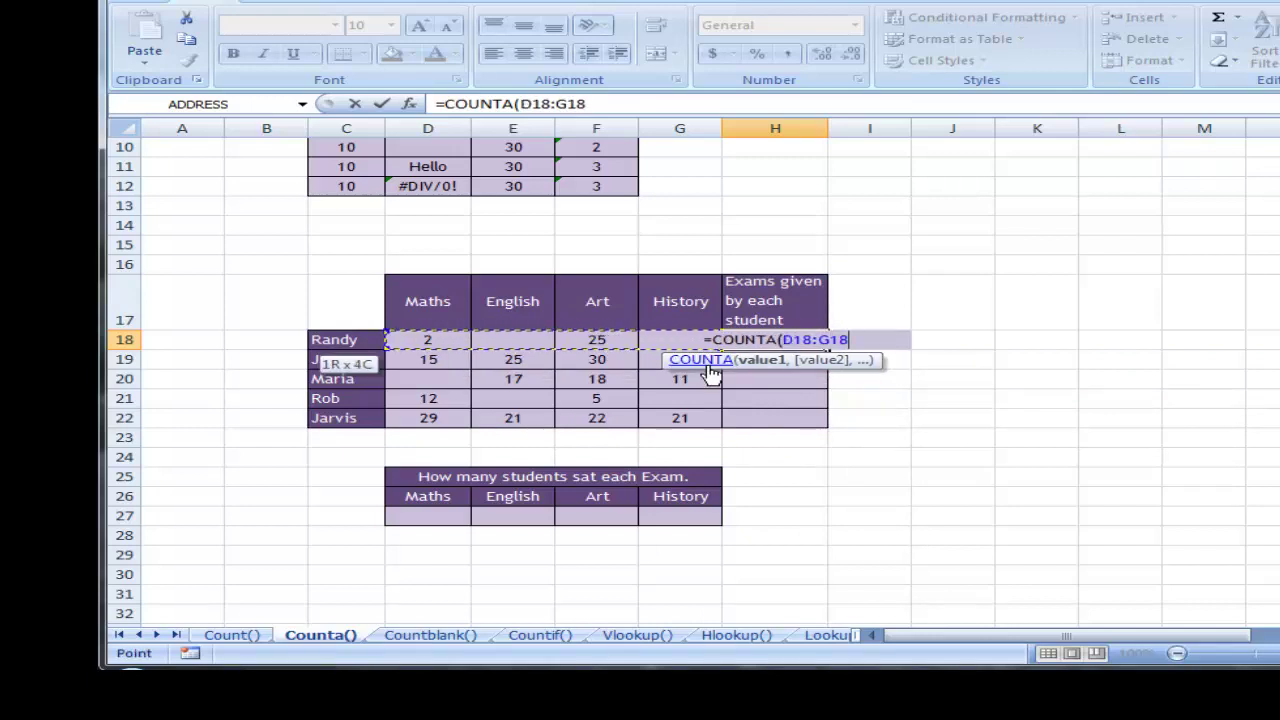
pyautogui.write(')')
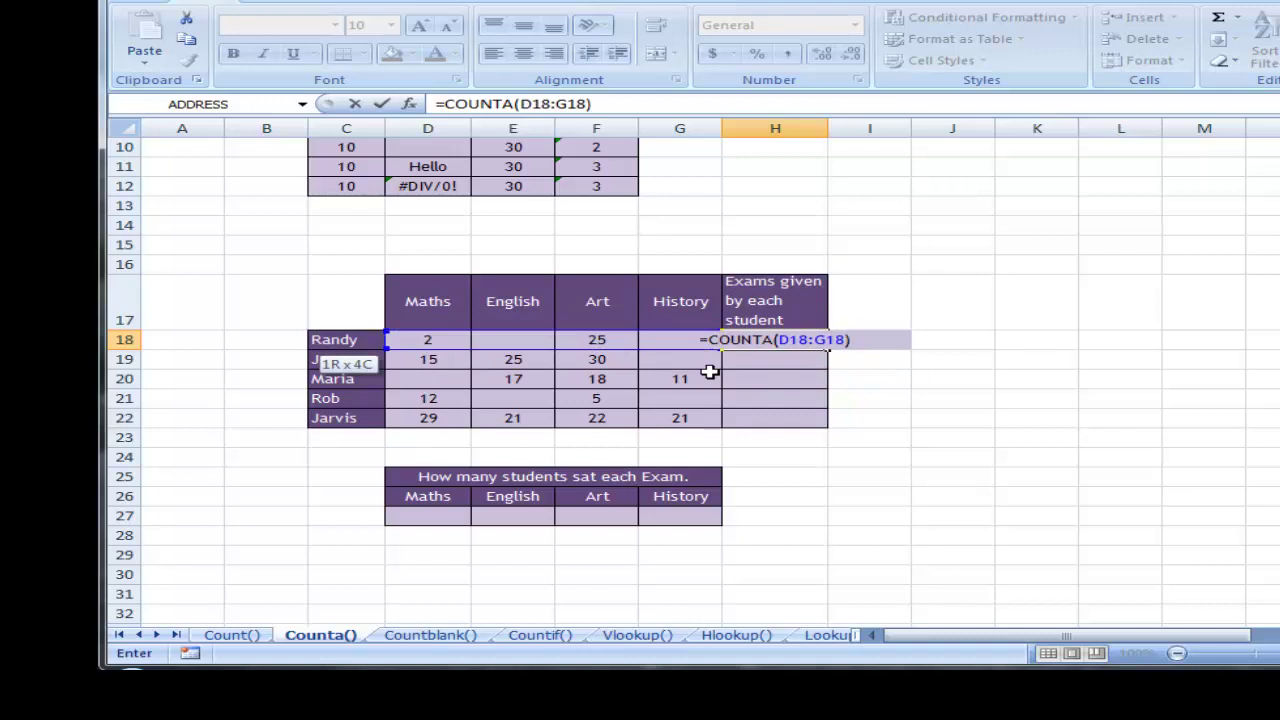
pyautogui.hotkey('ctrl', 'Return')
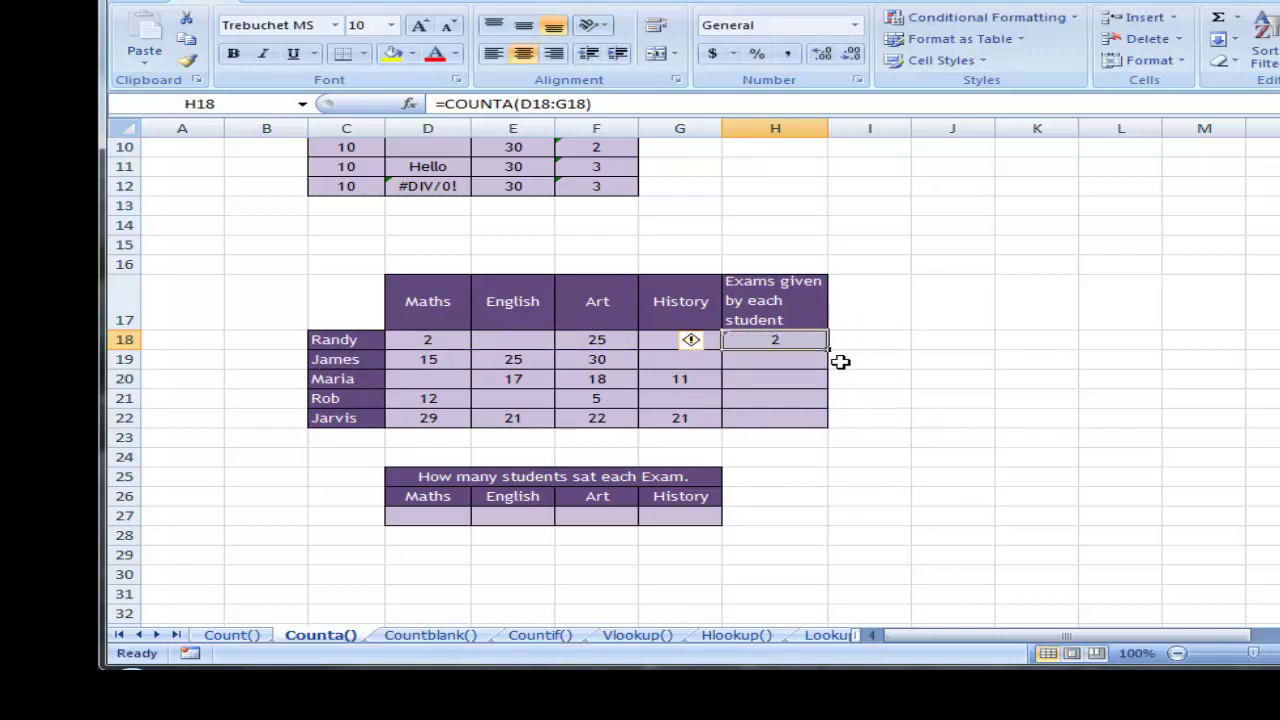
# Step: Fill the exam count down to H22, giving 2, 3, 3, 2 and 4
pyautogui.moveTo(836, 364); pyautogui.dragTo(834, 429)
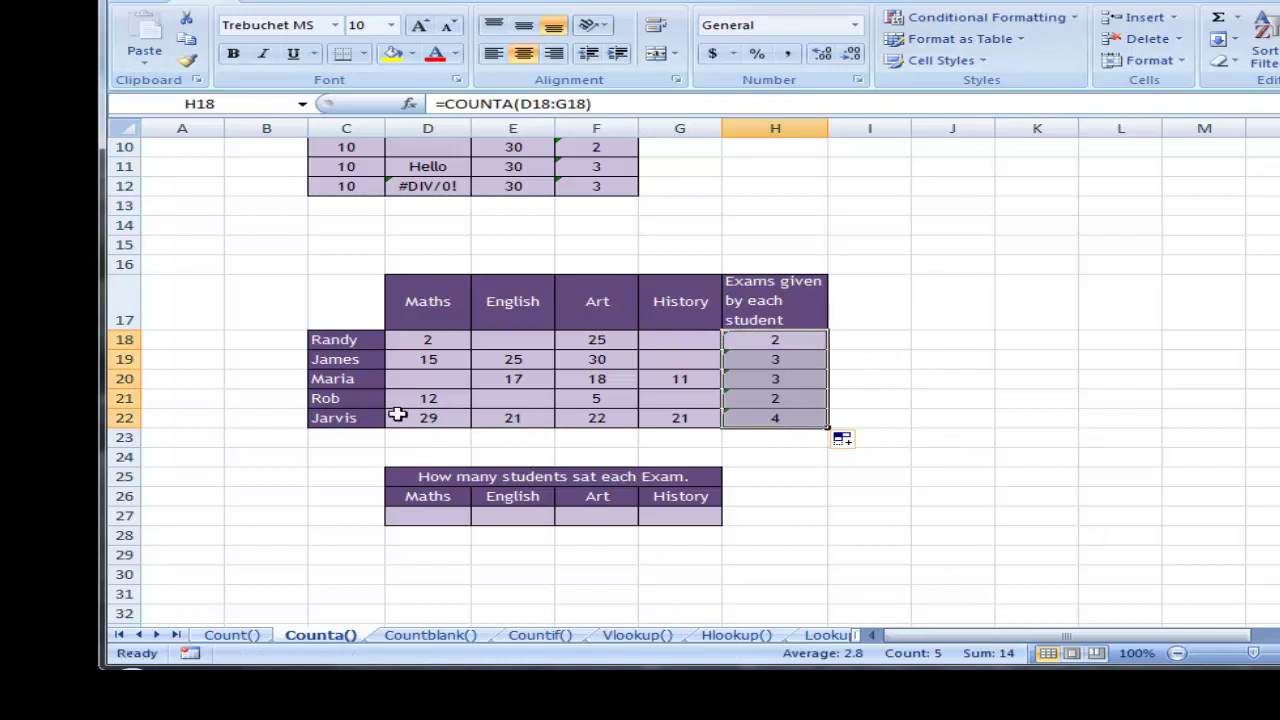
pyautogui.click(440, 404)
pyautogui.click(780, 400)
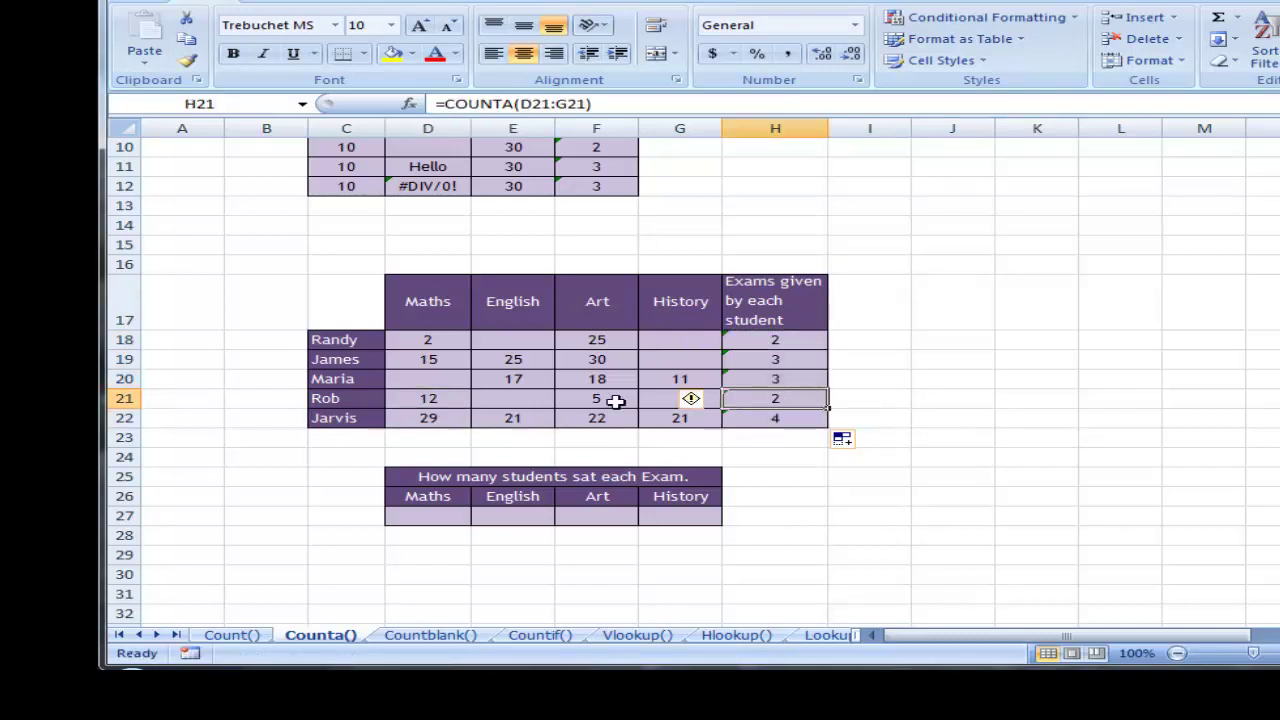
pyautogui.click(447, 517)
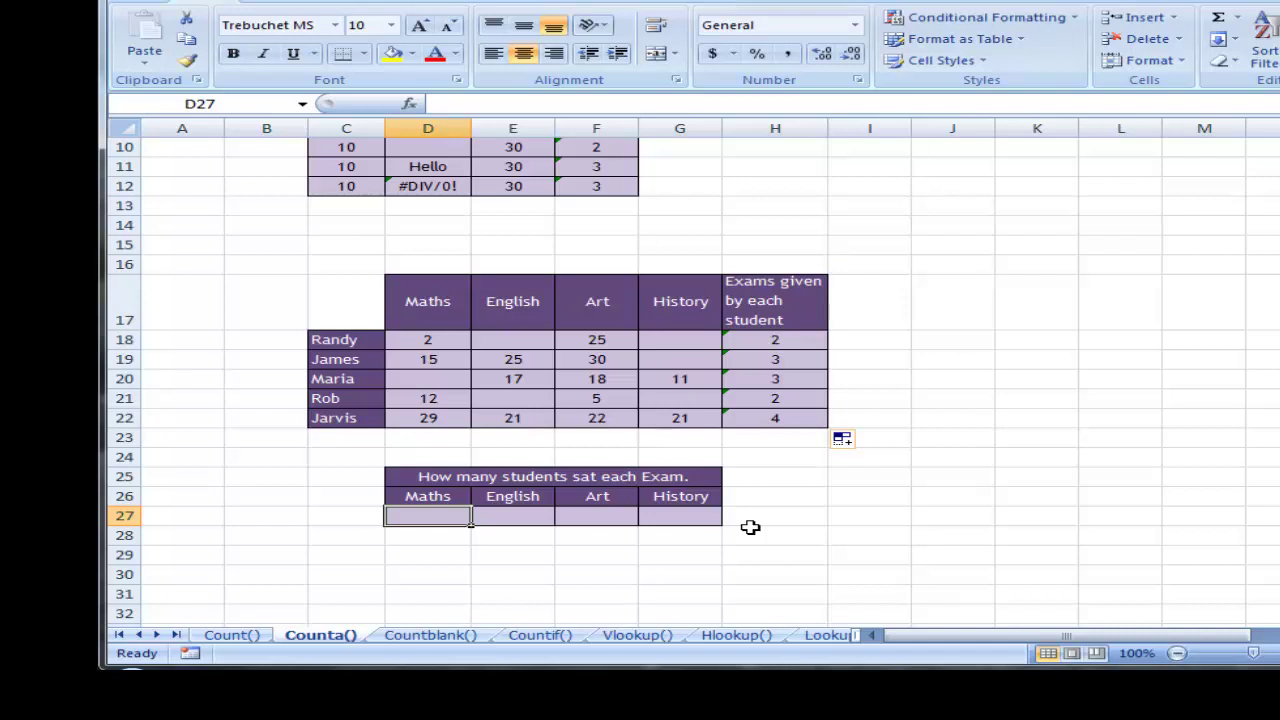
# Step: Enter =COUNTA(D18:D22) in D27 to count Maths exam takers, giving 4
pyautogui.write('=')
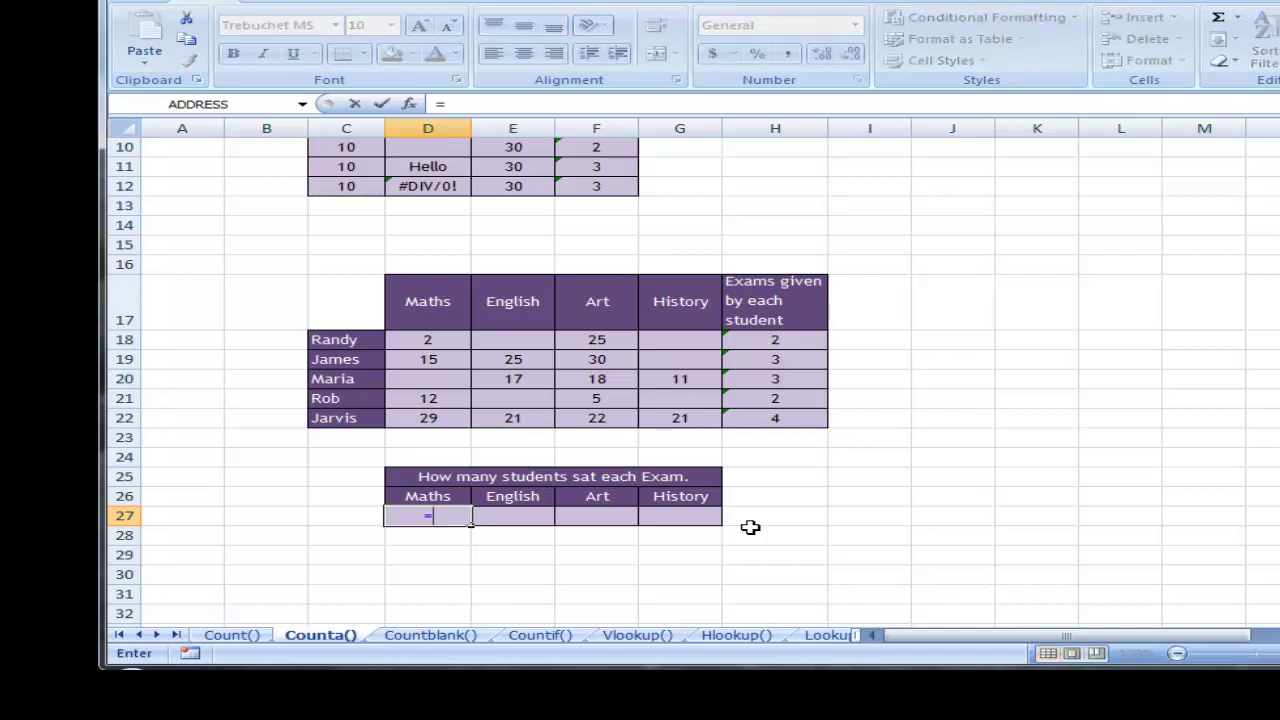
pyautogui.write('cou')
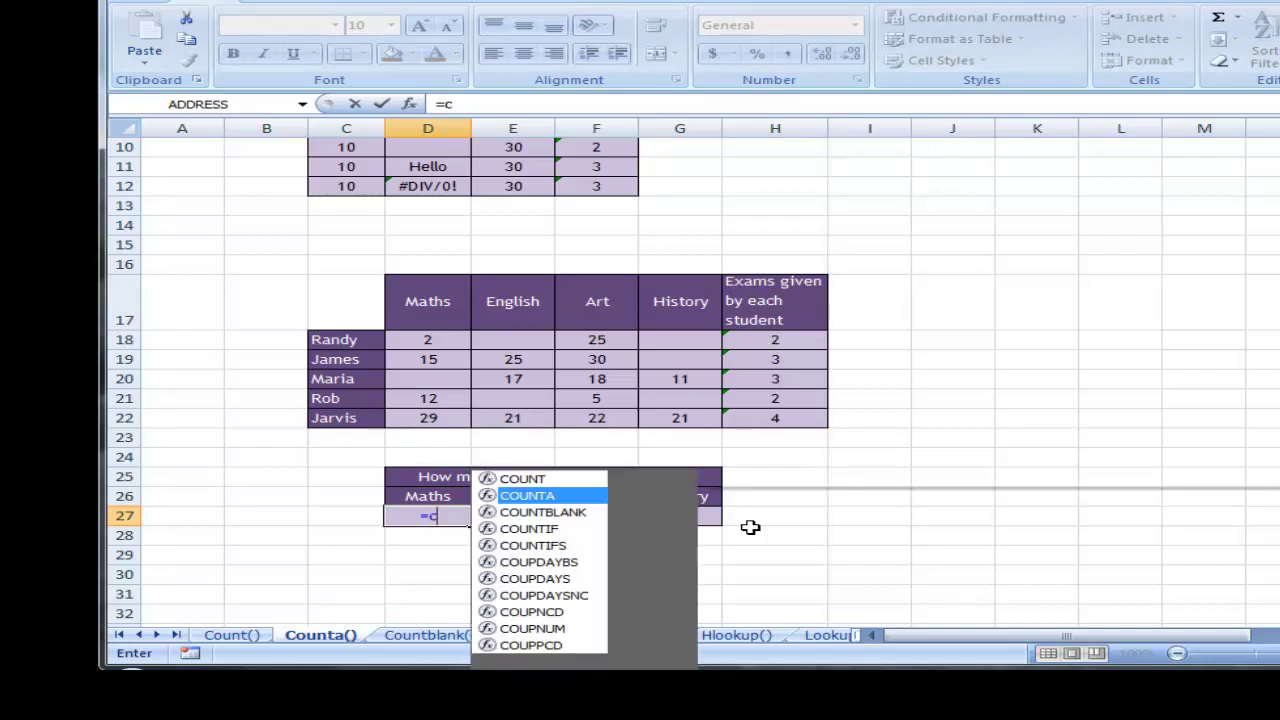
pyautogui.press('Down')
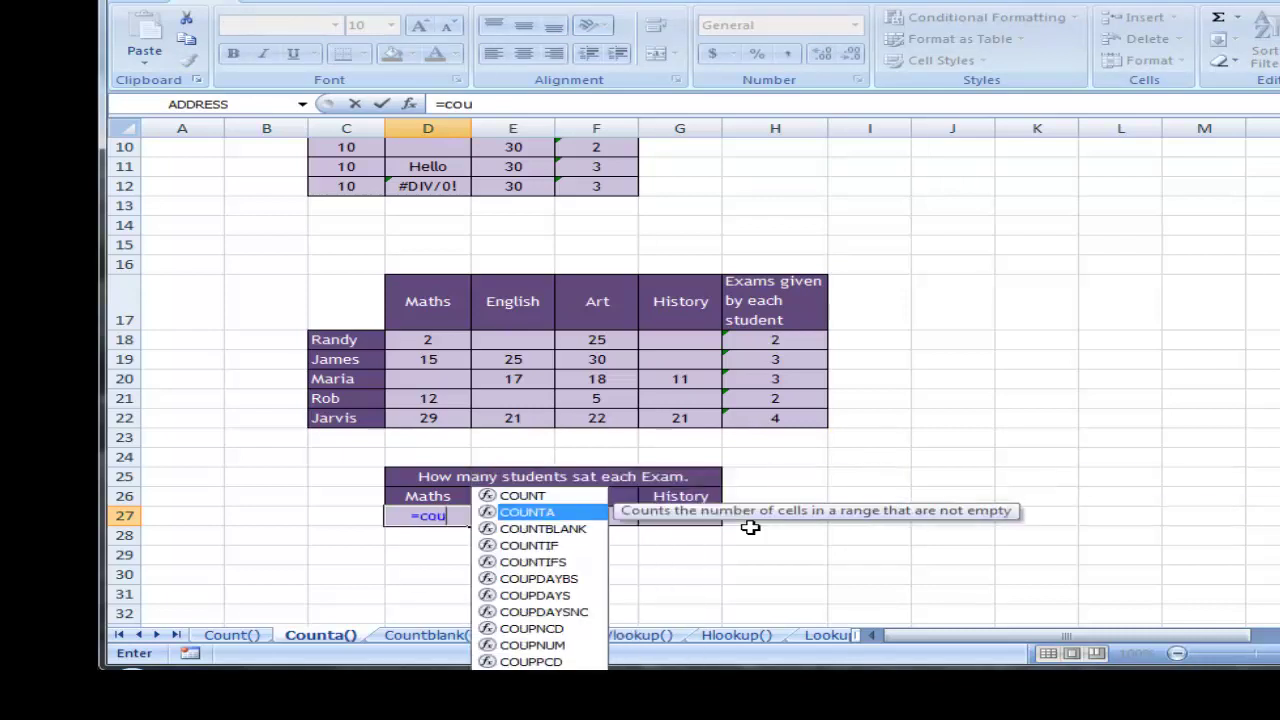
pyautogui.press('Tab')
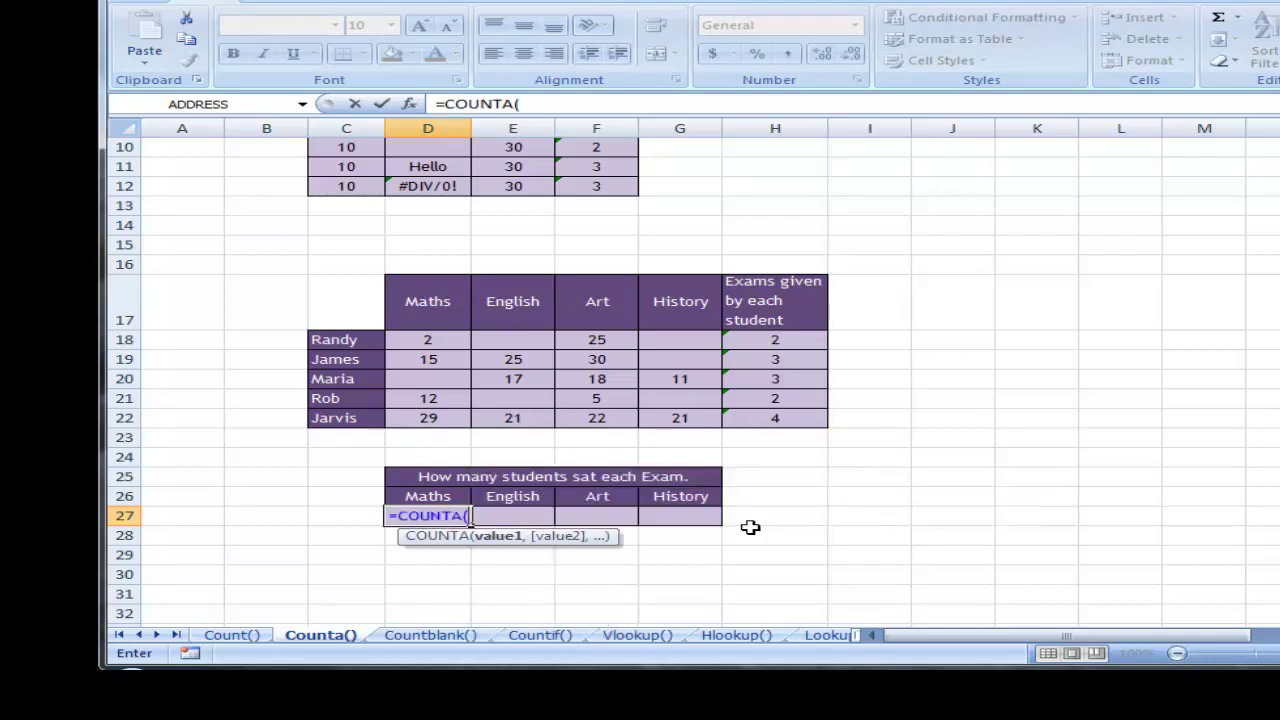
pyautogui.click(445, 341)
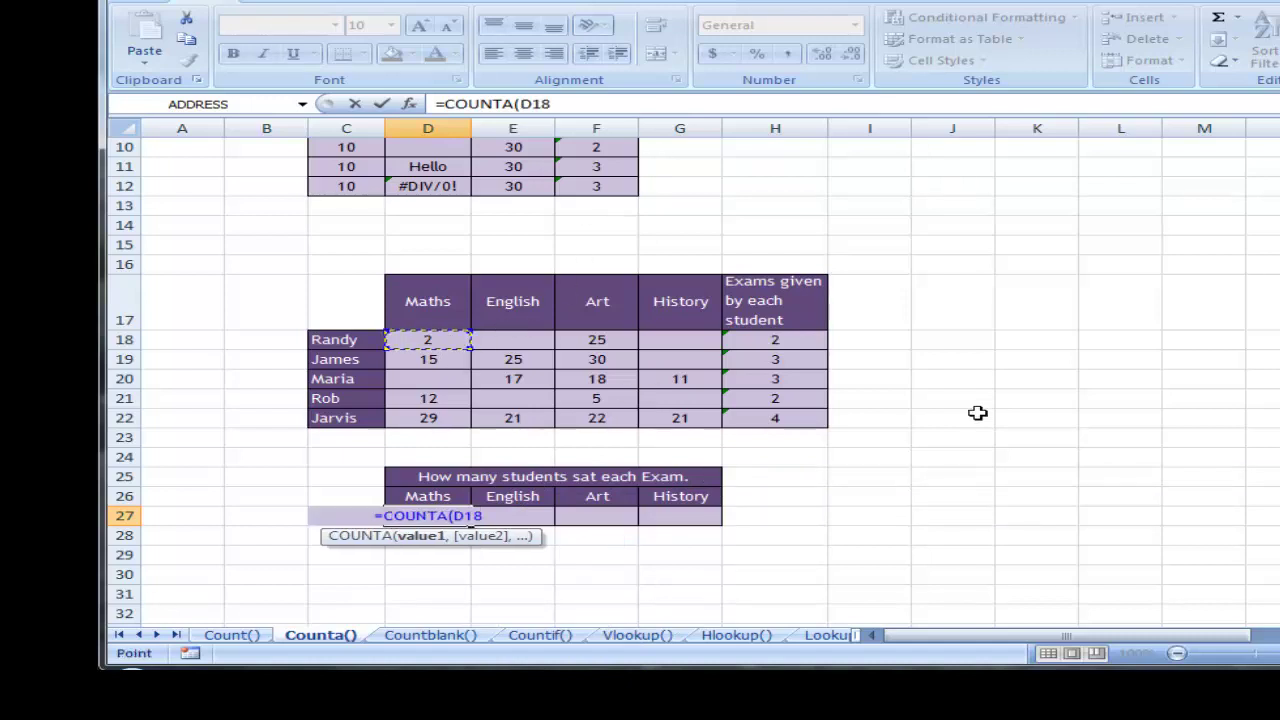
pyautogui.moveTo(445, 341); pyautogui.dragTo(468, 420)
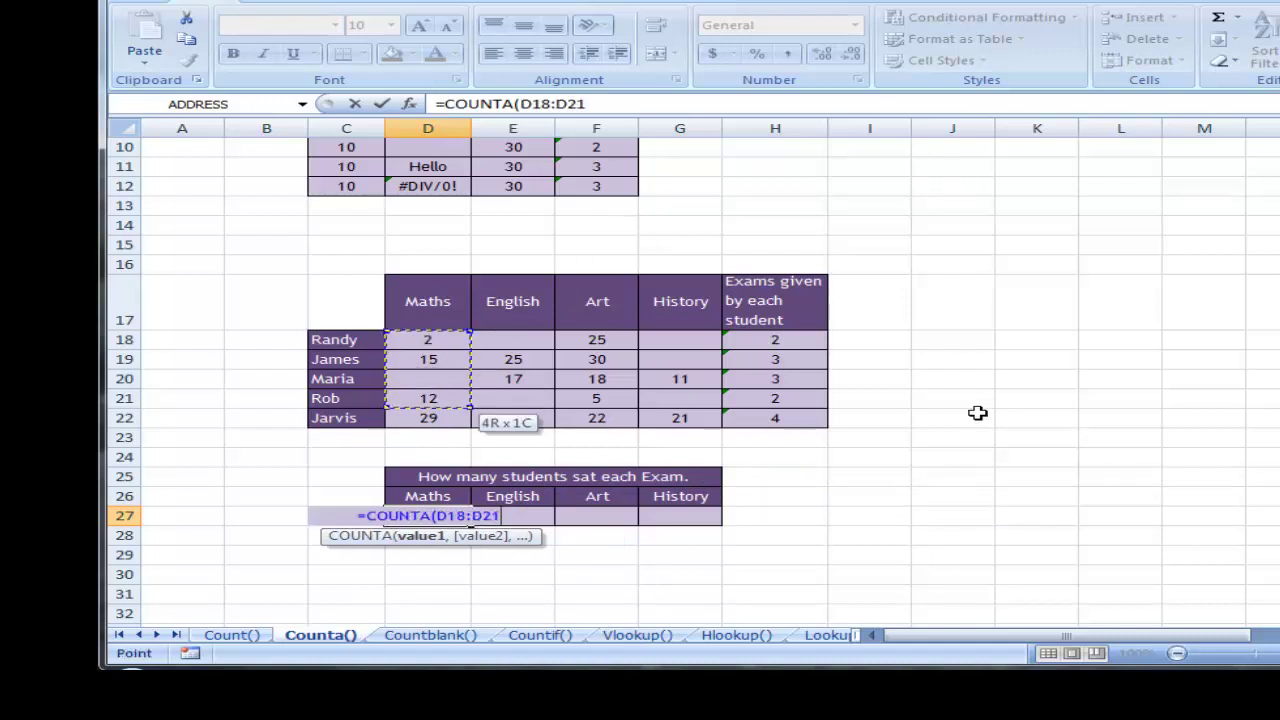
pyautogui.write(')')
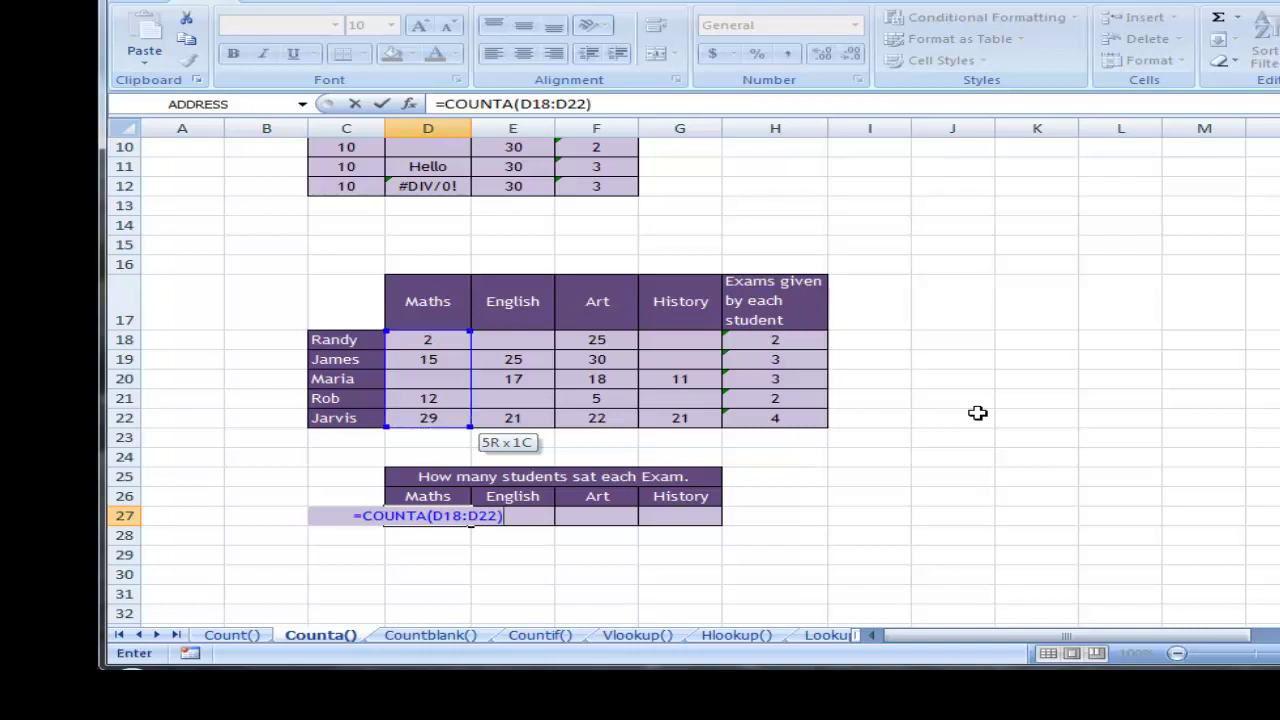
pyautogui.hotkey('ctrl', 'Return')
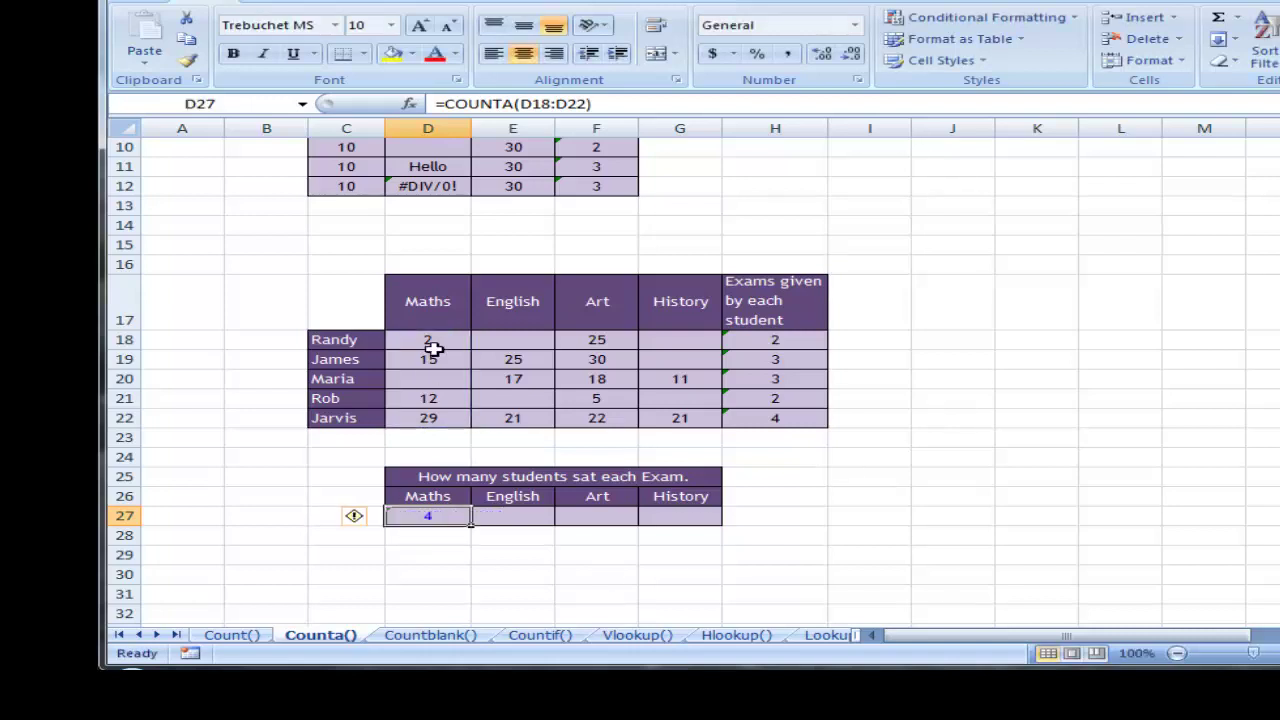
pyautogui.click(622, 115)
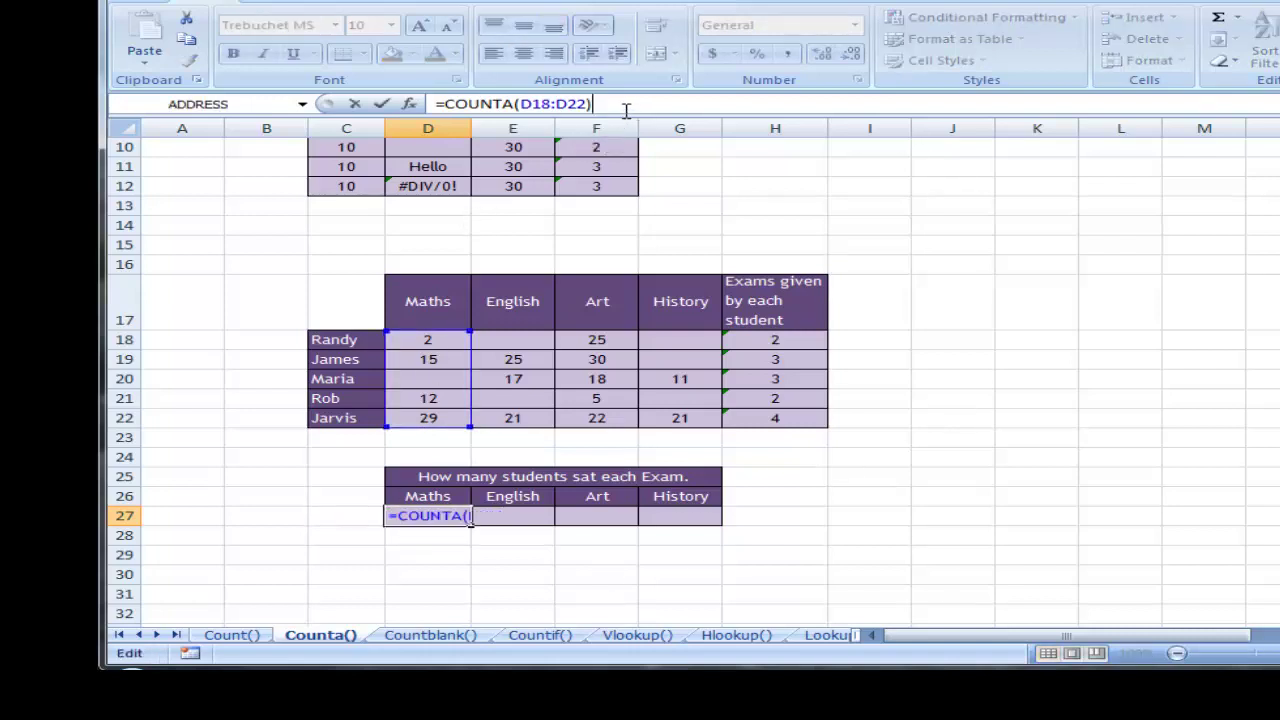
pyautogui.moveTo(620, 104); pyautogui.dragTo(445, 104)
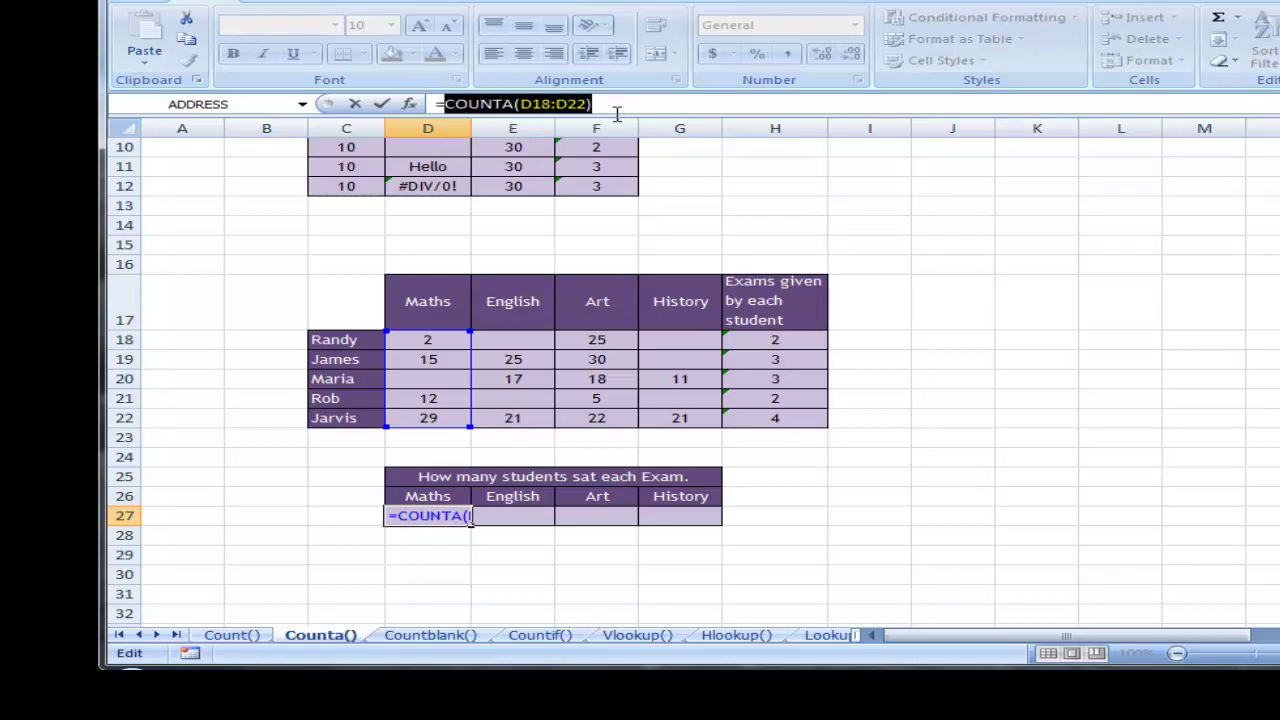
pyautogui.hotkey('ctrl', 'Return')
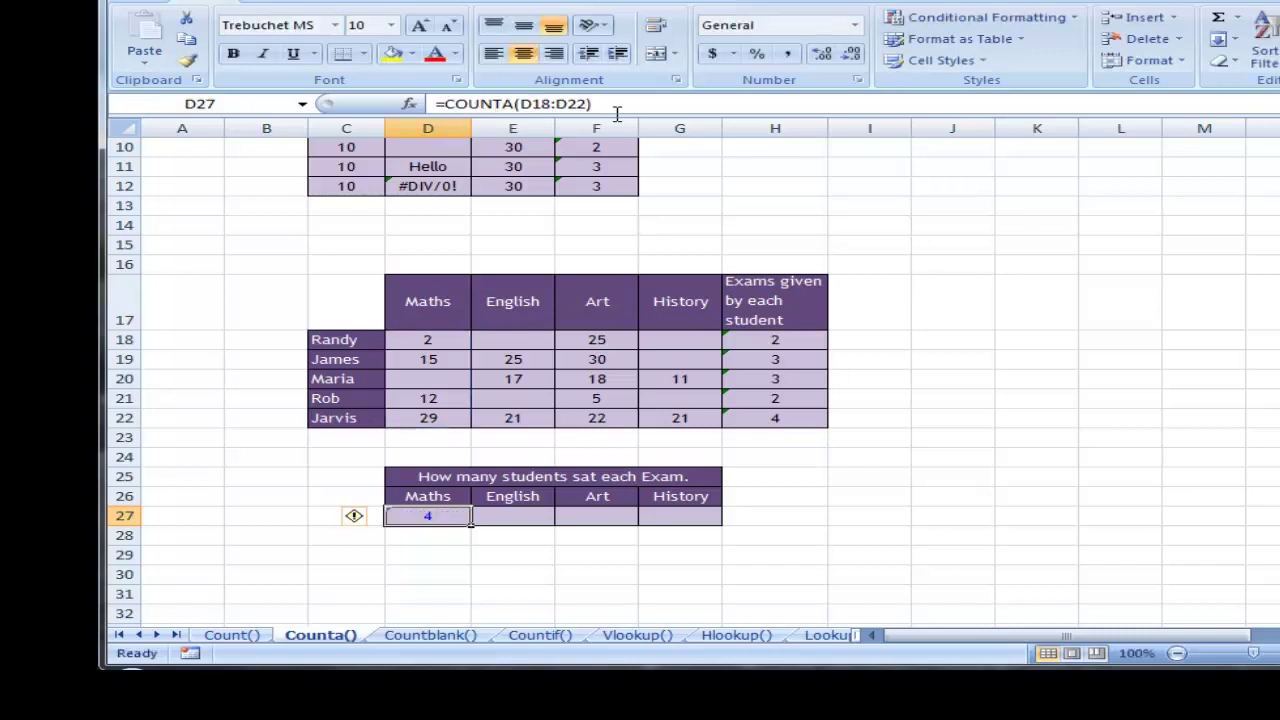
# Step: Fill the D27 count formula into E27 for English, which shows 3
pyautogui.hotkey('ctrl', 'c')
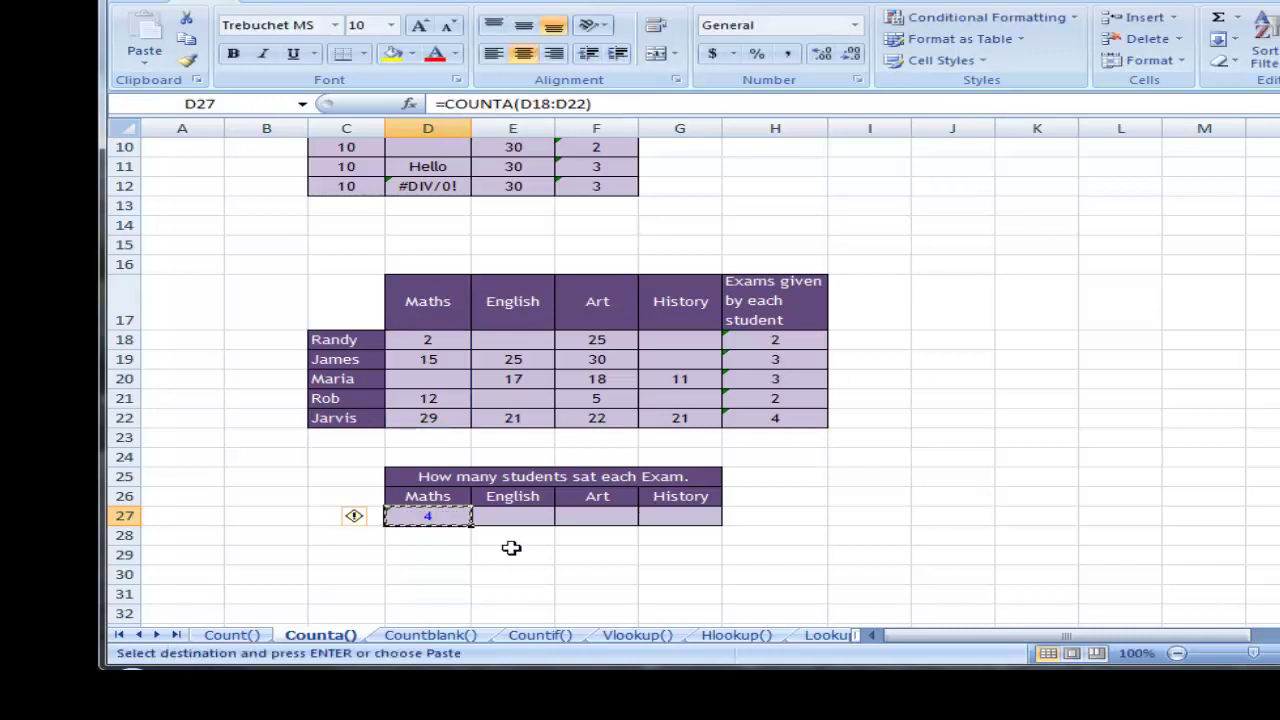
pyautogui.click(520, 521)
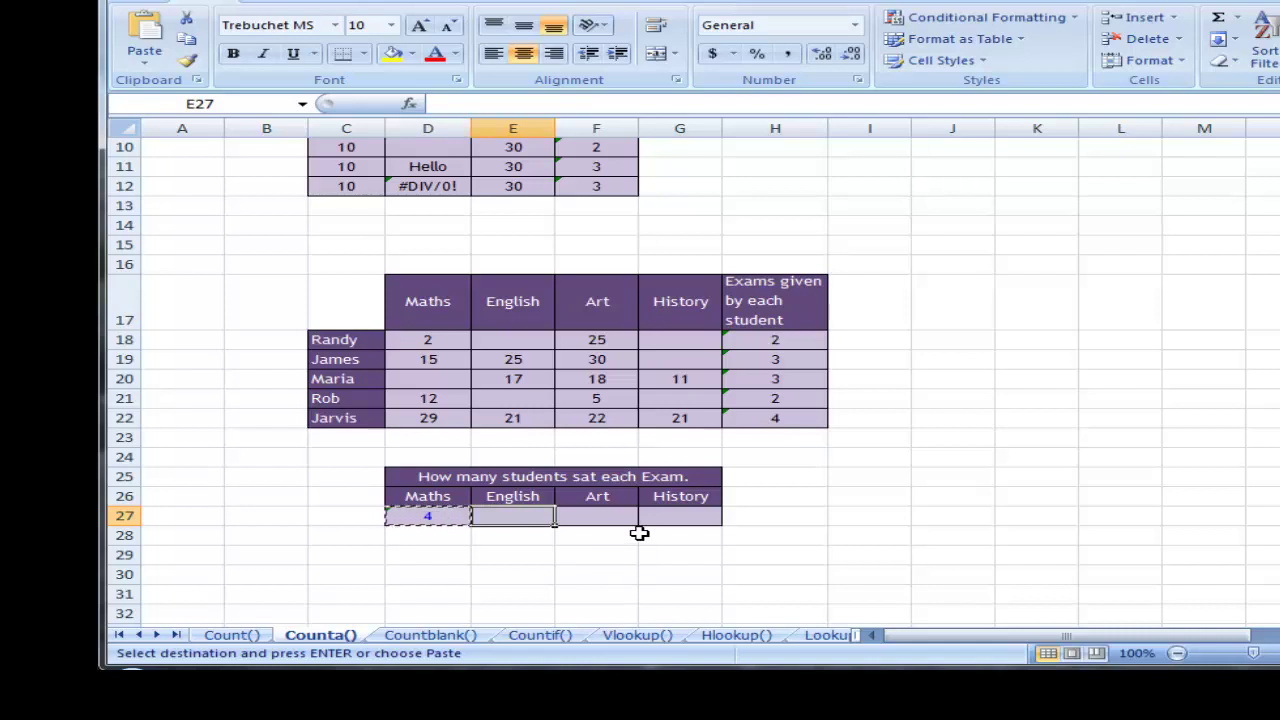
pyautogui.press('Escape')
pyautogui.click(423, 520)
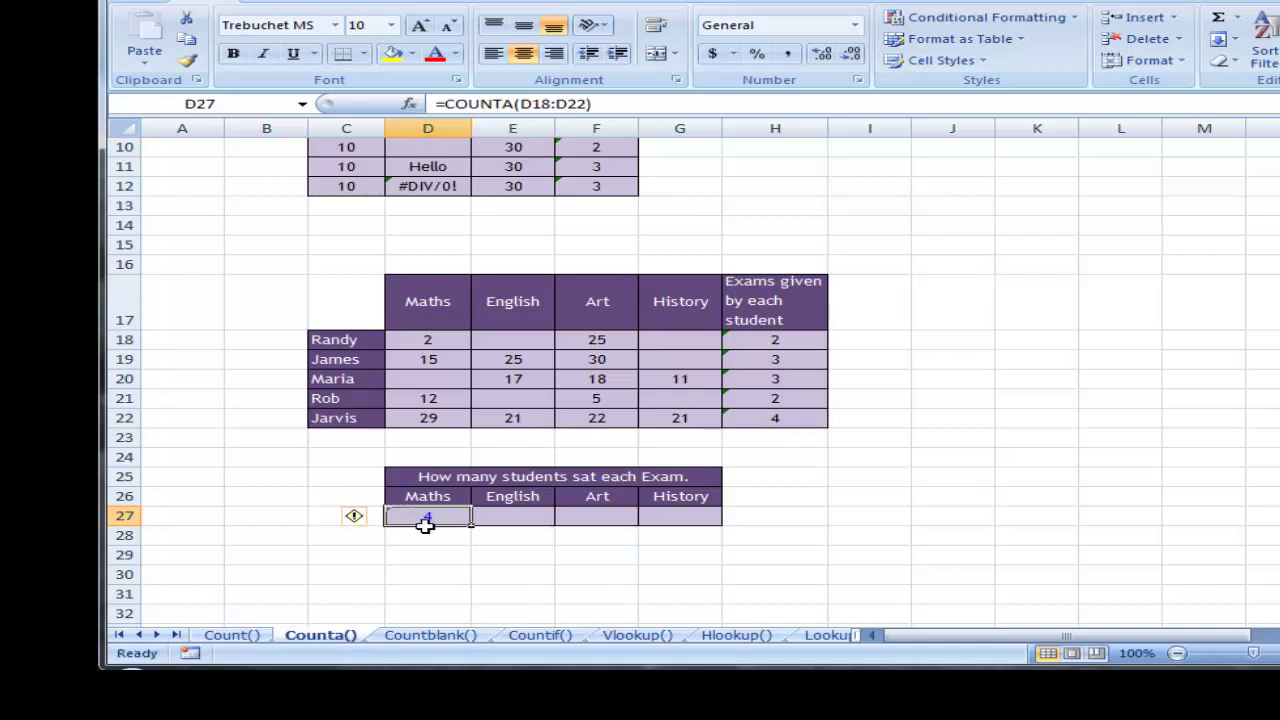
pyautogui.moveTo(471, 530); pyautogui.dragTo(548, 522)
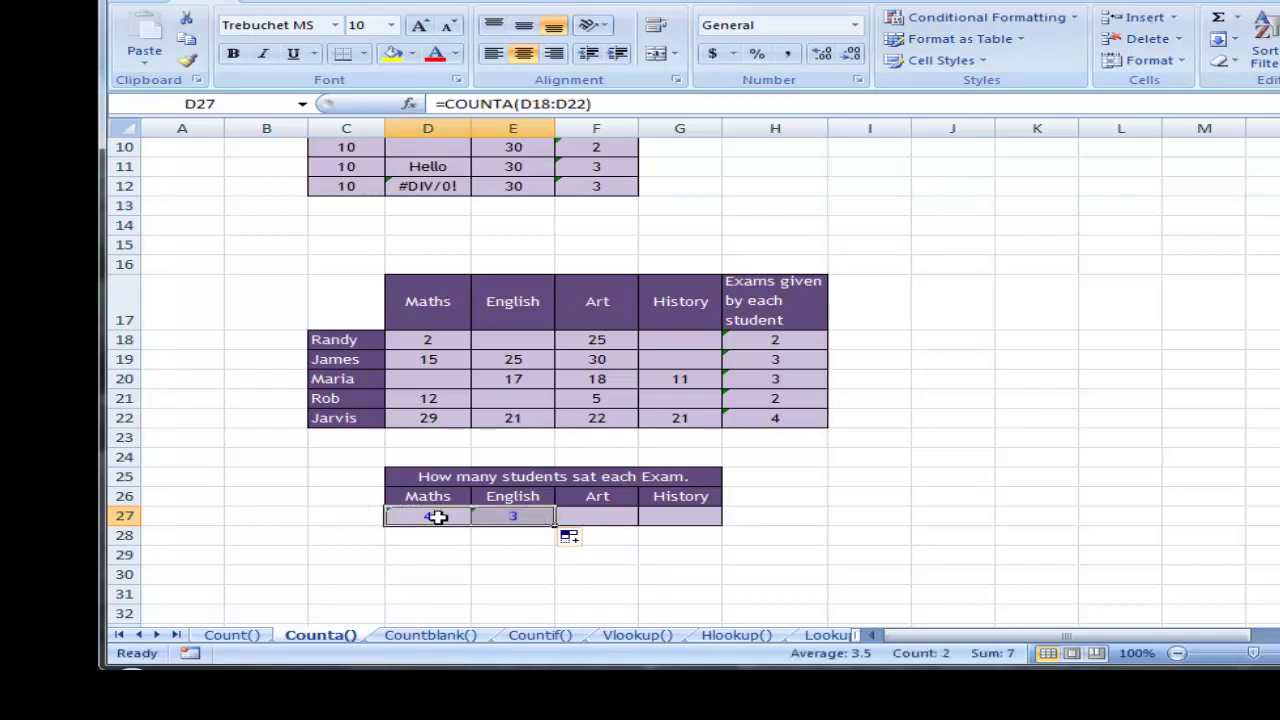
pyautogui.doubleClick(438, 519)
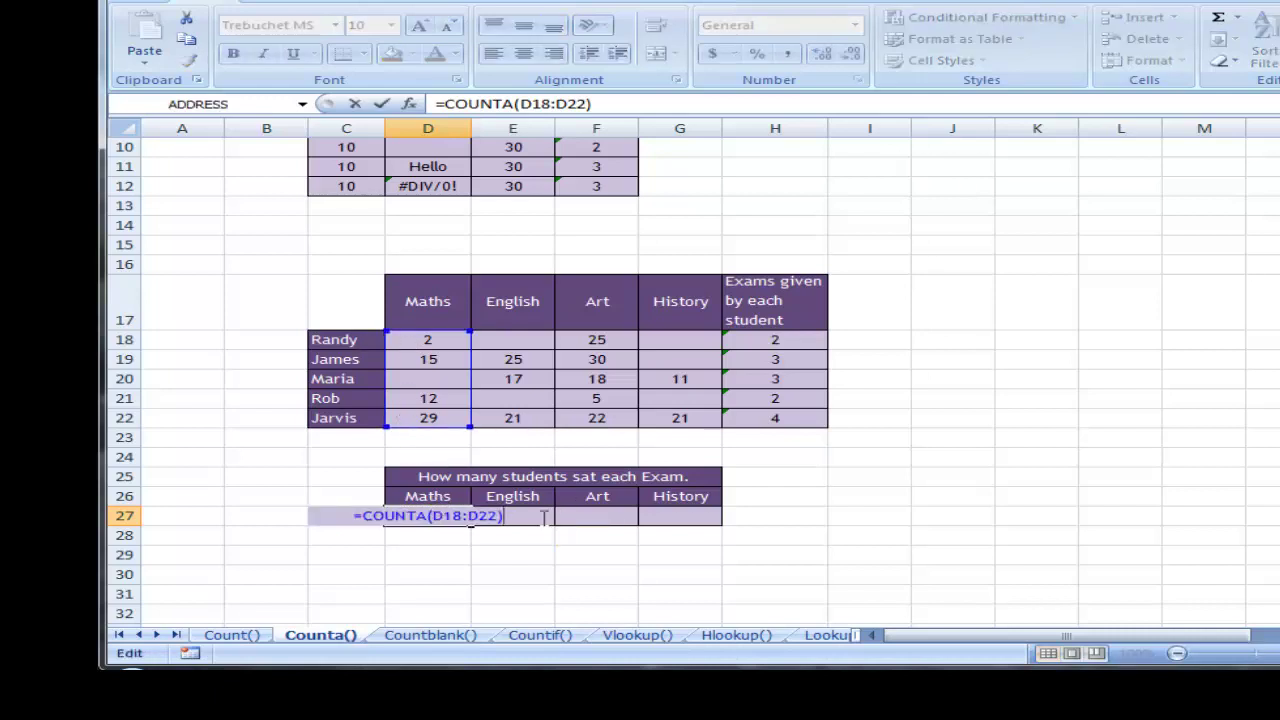
pyautogui.press('Escape')
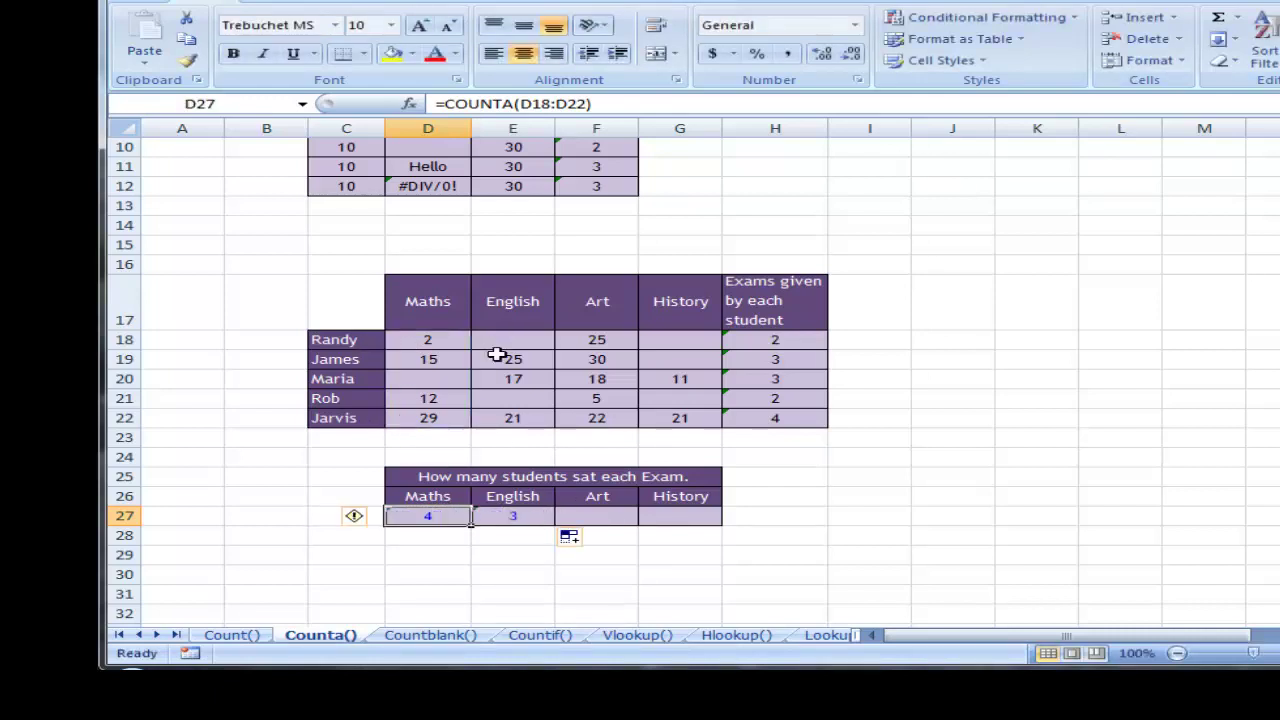
pyautogui.doubleClick(512, 514)
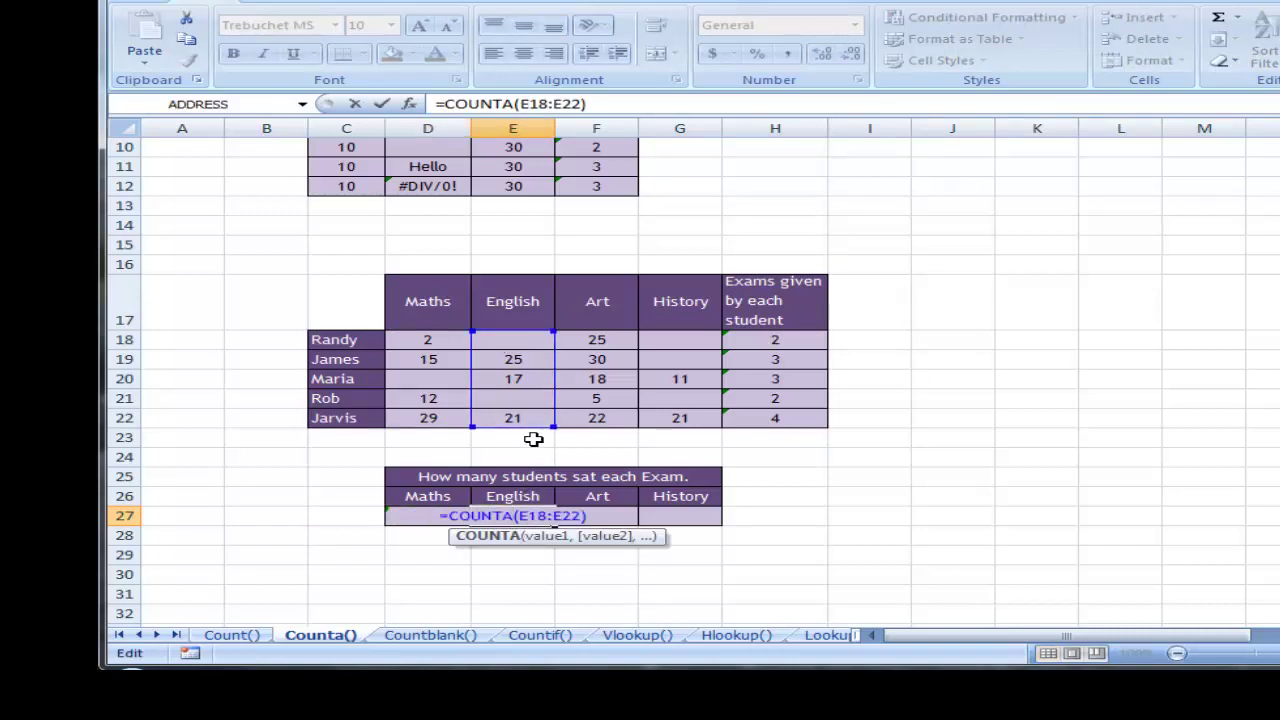
pyautogui.press('Return')
pyautogui.click(543, 515)
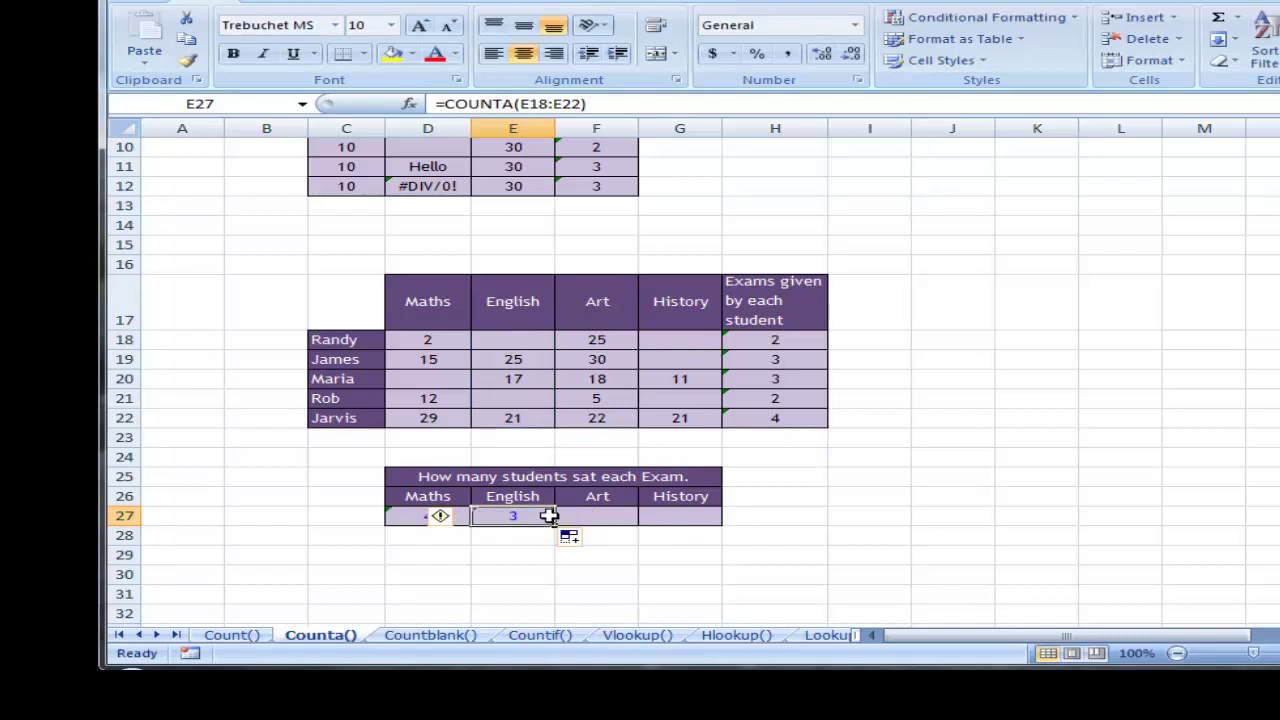
# Step: Fill the count formula into F27 and G27 for Art and History, giving 5 and 2
pyautogui.moveTo(568, 534); pyautogui.dragTo(626, 530)
pyautogui.doubleClick(614, 522)
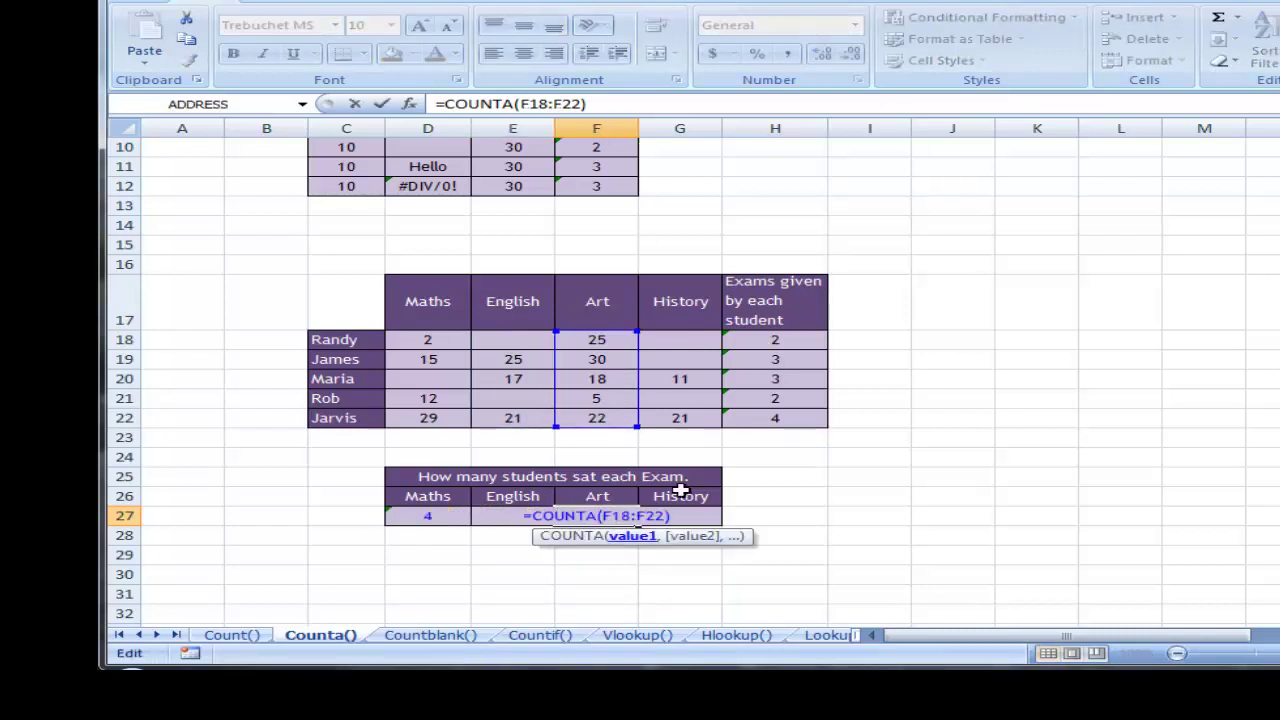
pyautogui.press('Escape')
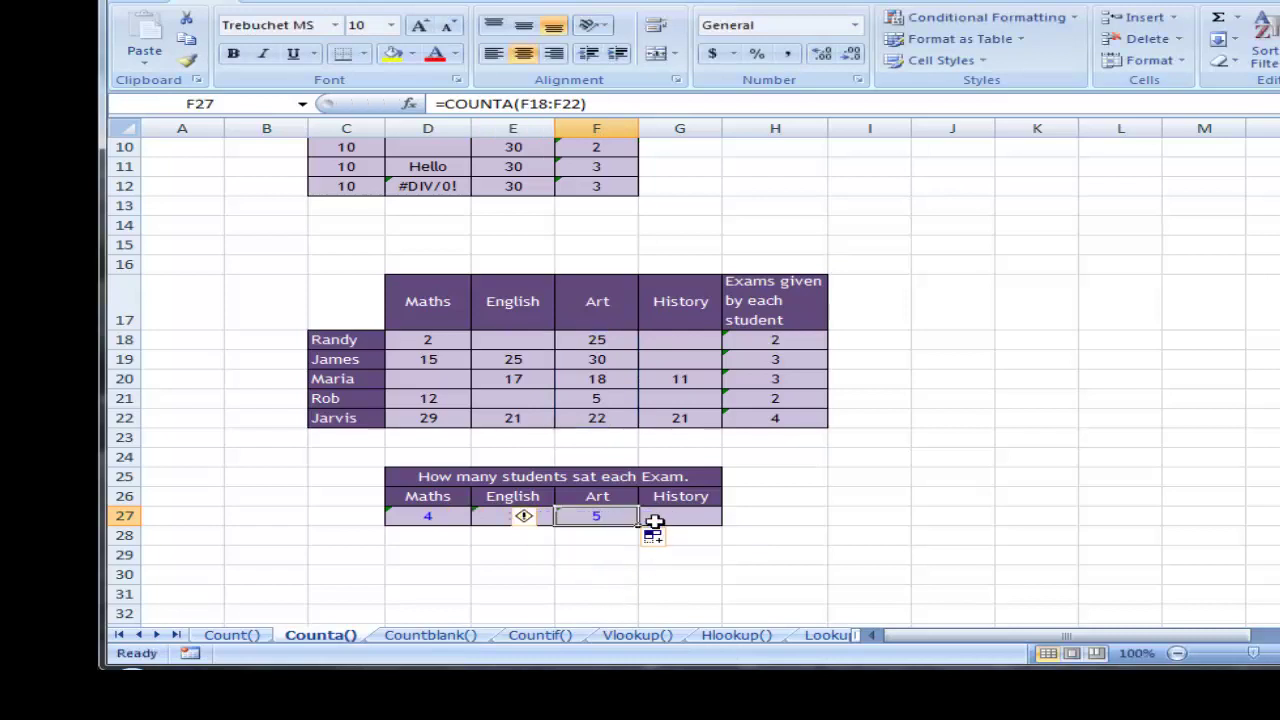
pyautogui.moveTo(640, 526); pyautogui.dragTo(727, 533)
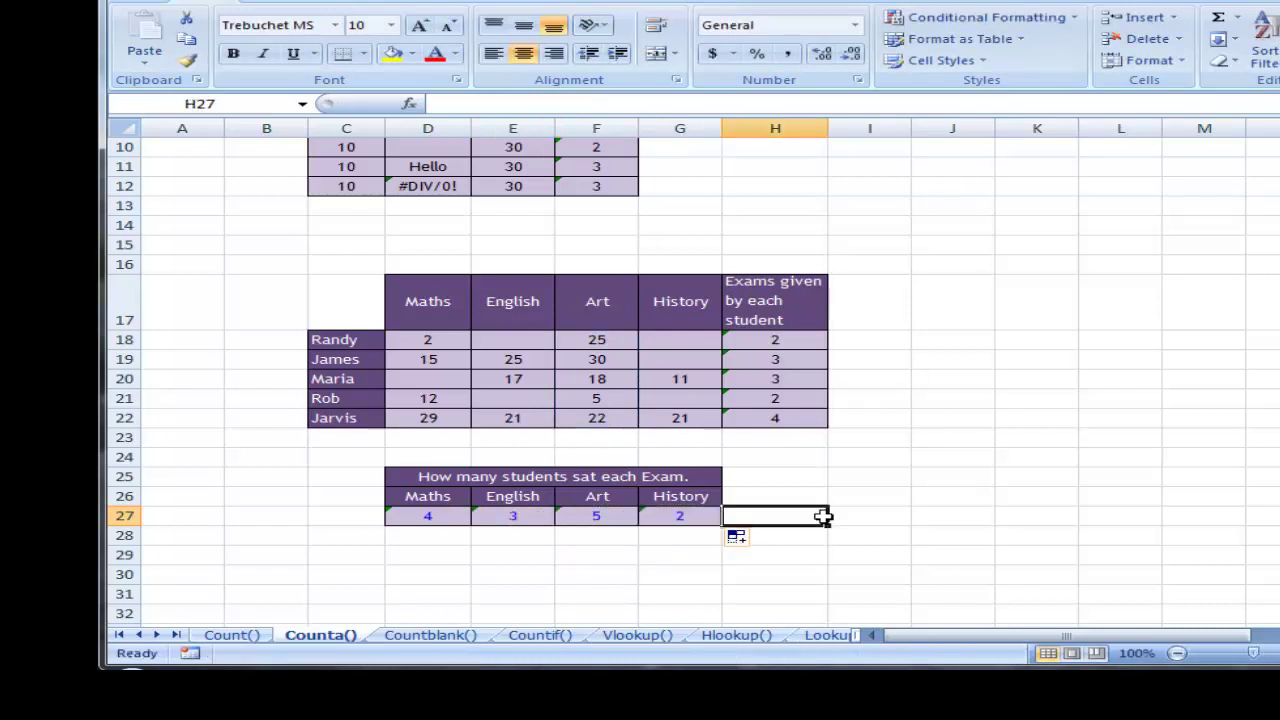
pyautogui.click(690, 384)
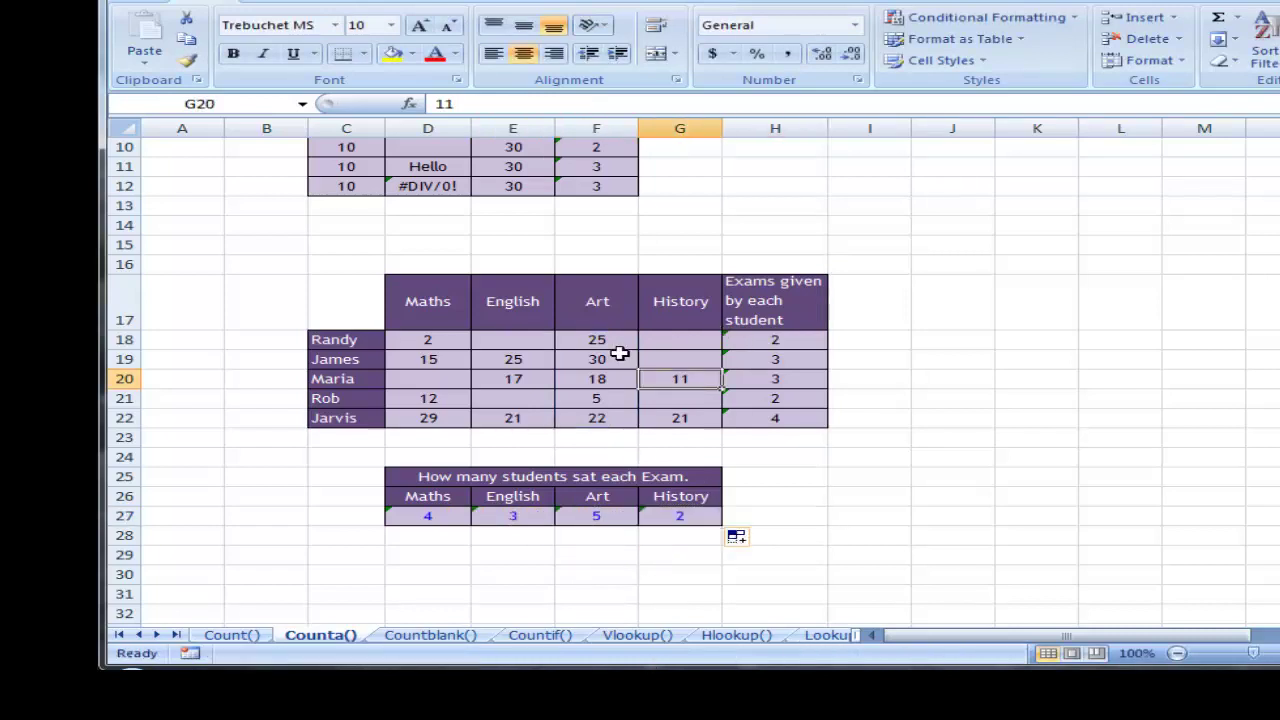
pyautogui.moveTo(615, 347); pyautogui.dragTo(620, 458)
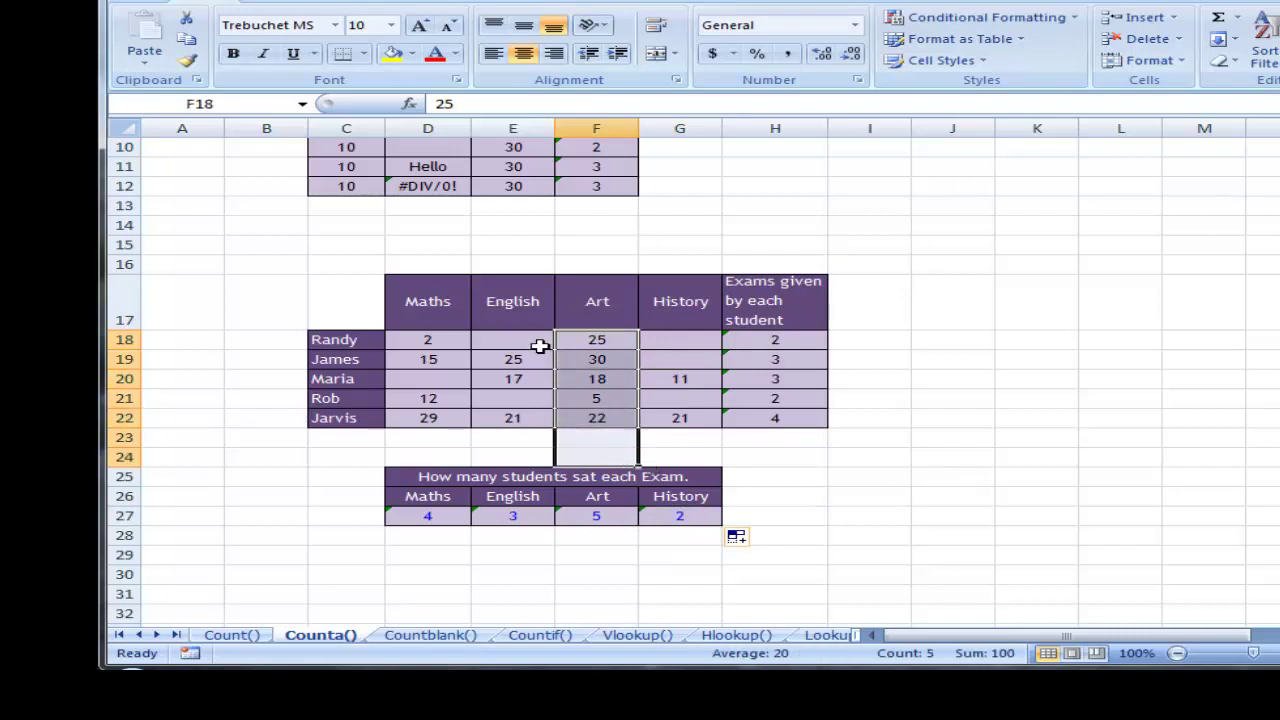
pyautogui.click(458, 535)
pyautogui.scroll(-2, 909, 500)
pyautogui.scroll(5, 911, 501)
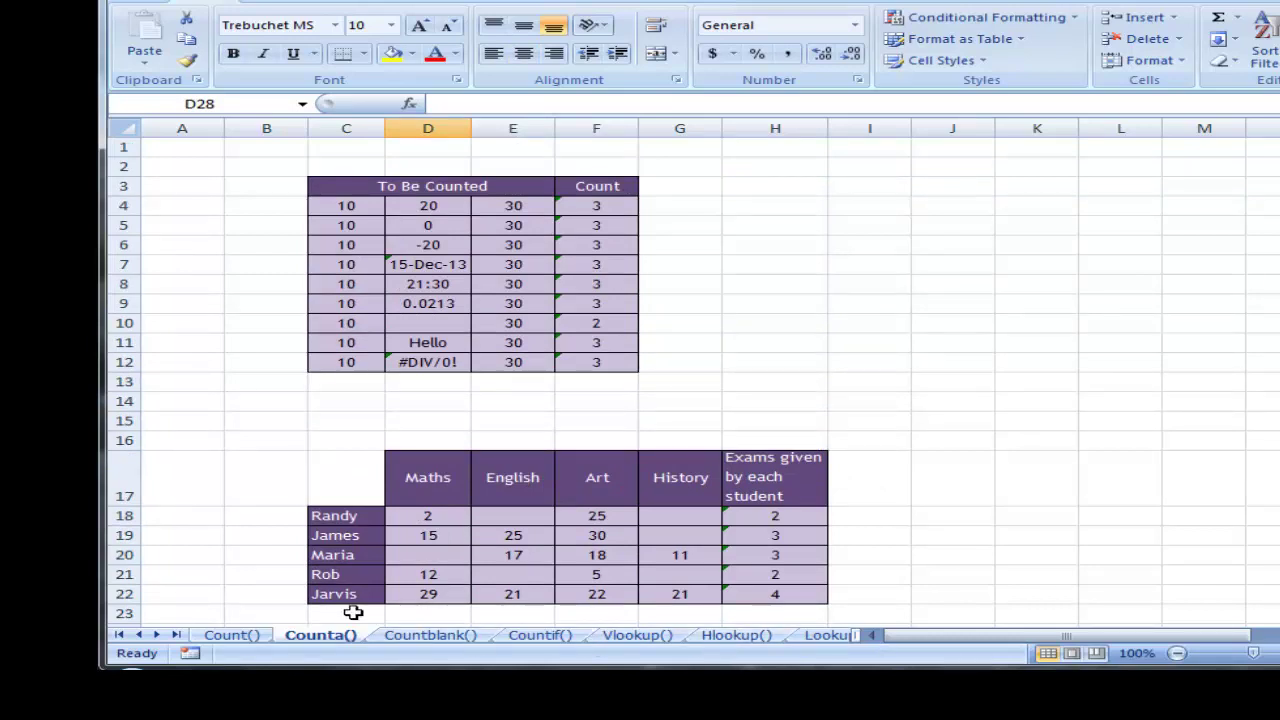
# Step: On the Countblank() sheet, enter hello, 5879, @ and 10.21 into C5:C8
pyautogui.click(406, 640)
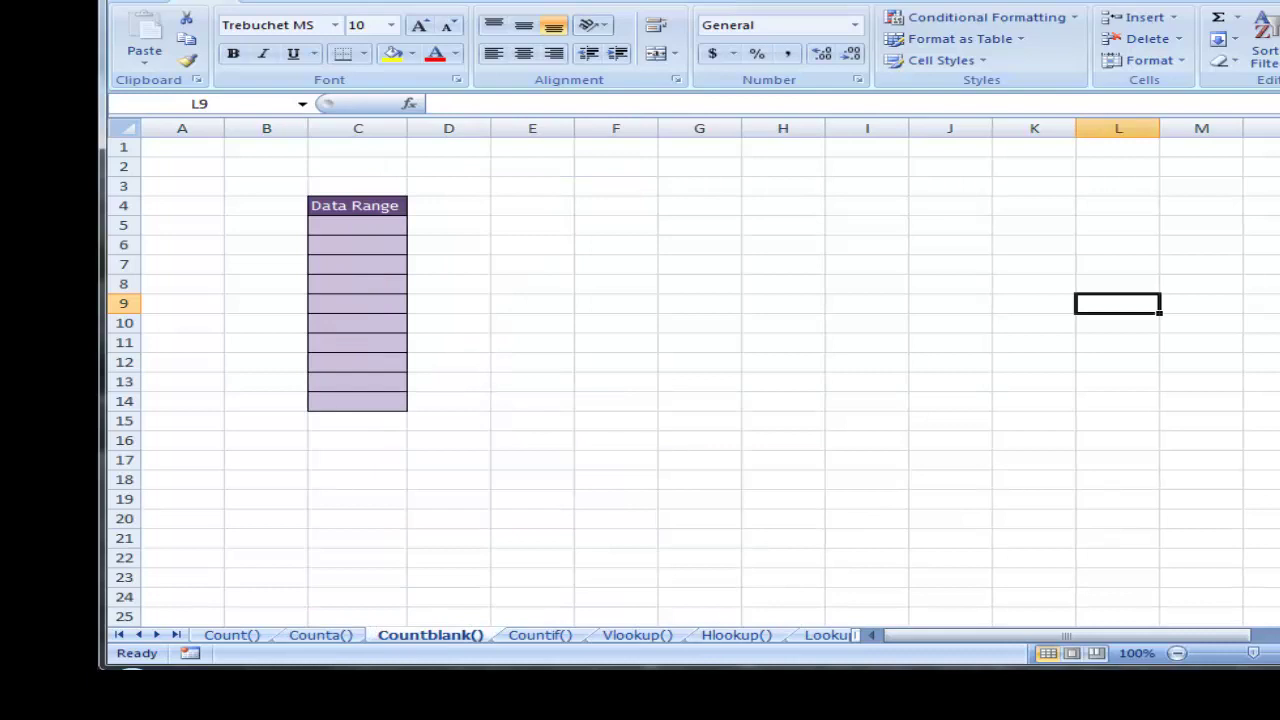
pyautogui.click(346, 228)
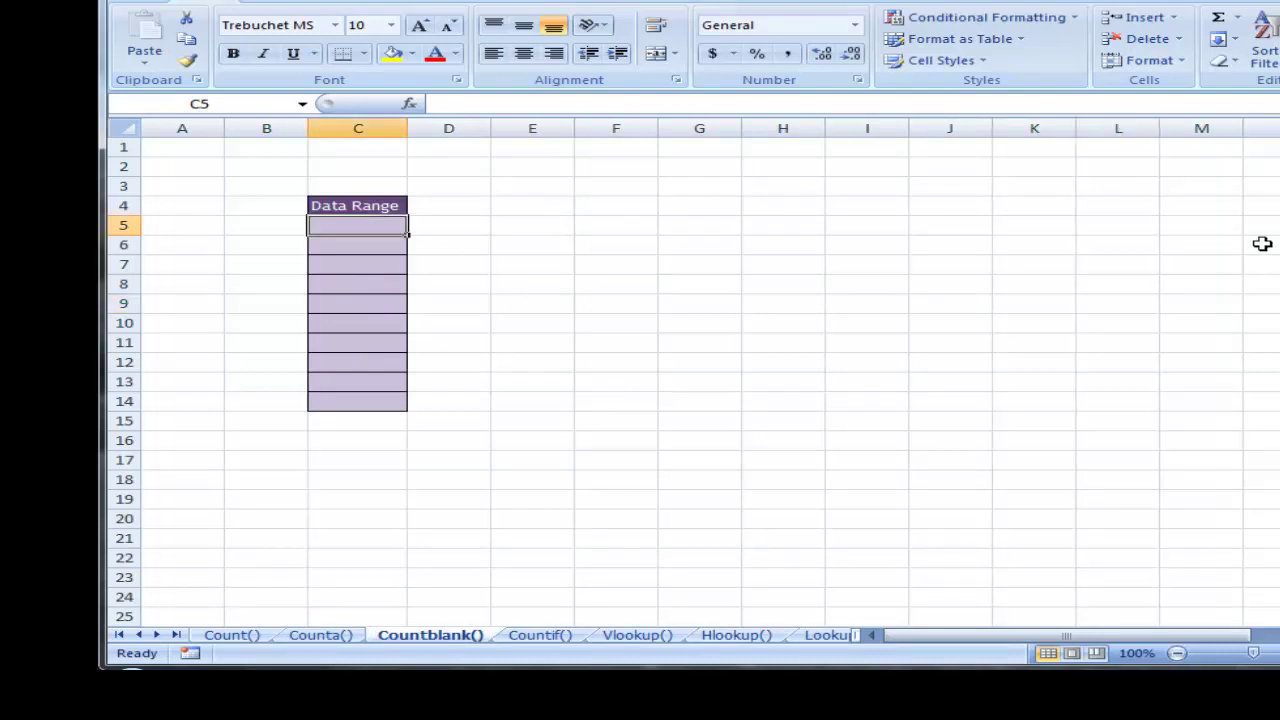
pyautogui.write('hell')
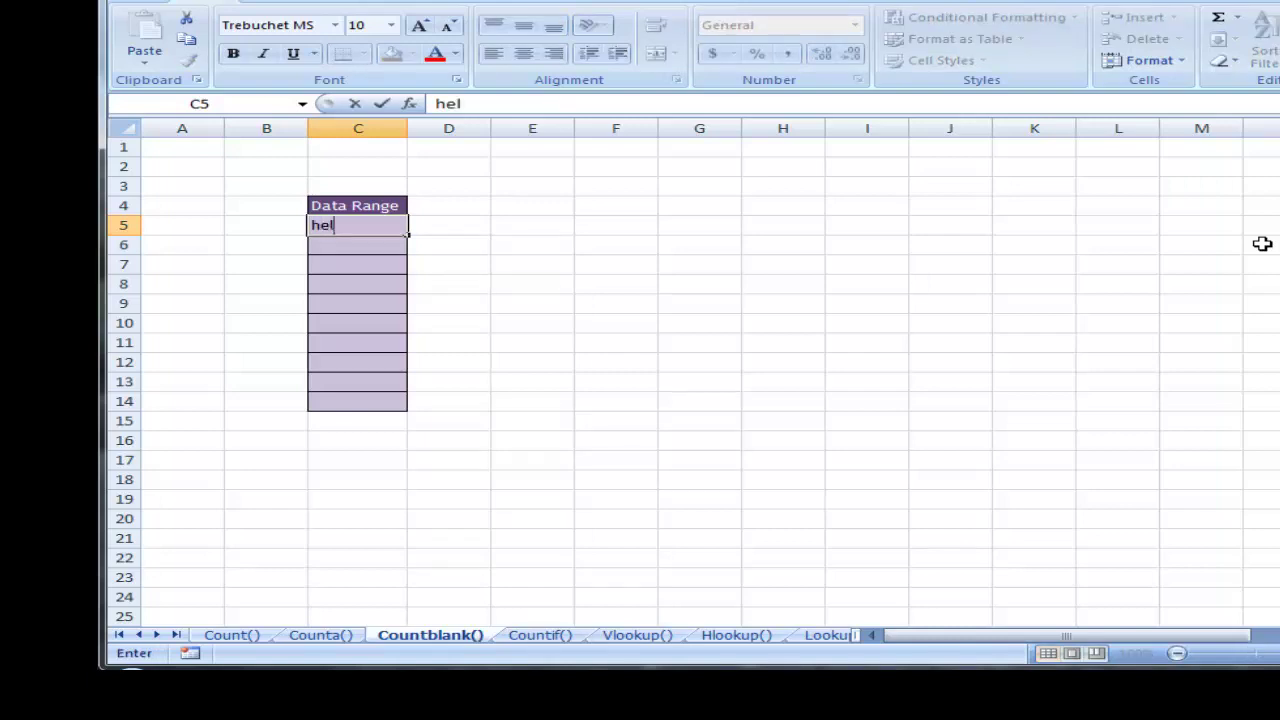
pyautogui.write('o')
pyautogui.press('Return')
pyautogui.write('5')
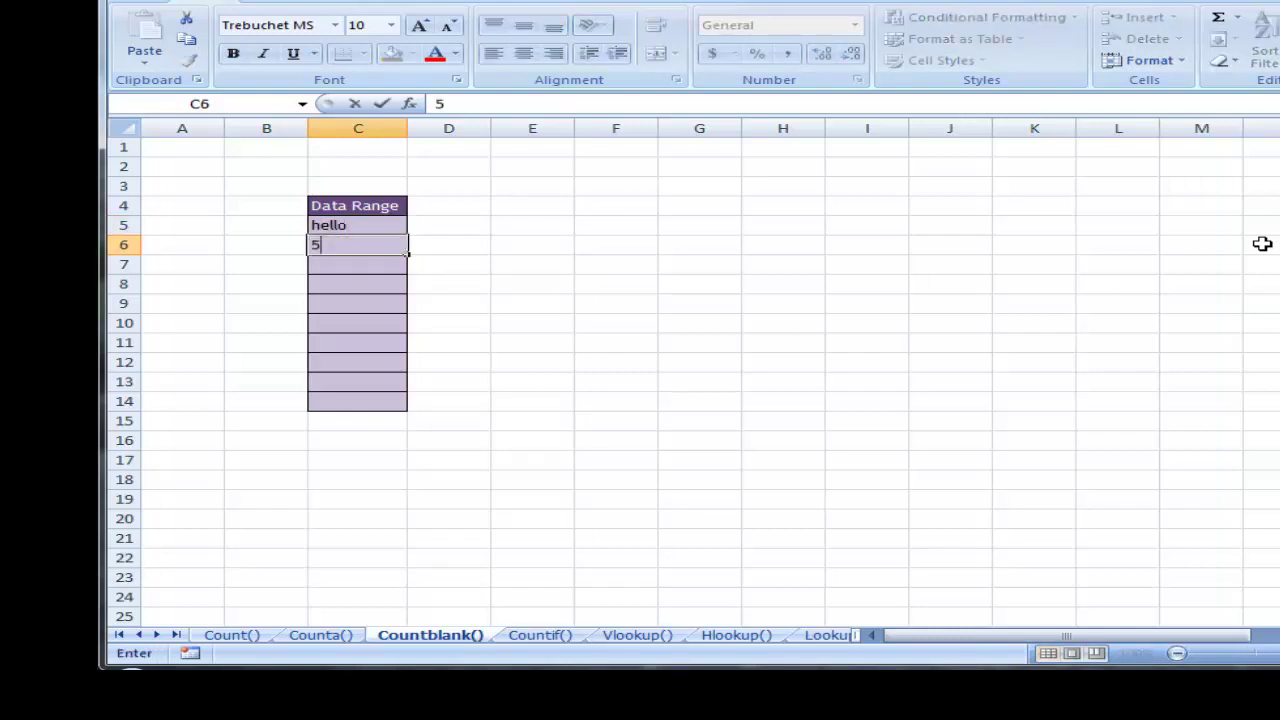
pyautogui.write('879')
pyautogui.press('Return')
pyautogui.write('@')
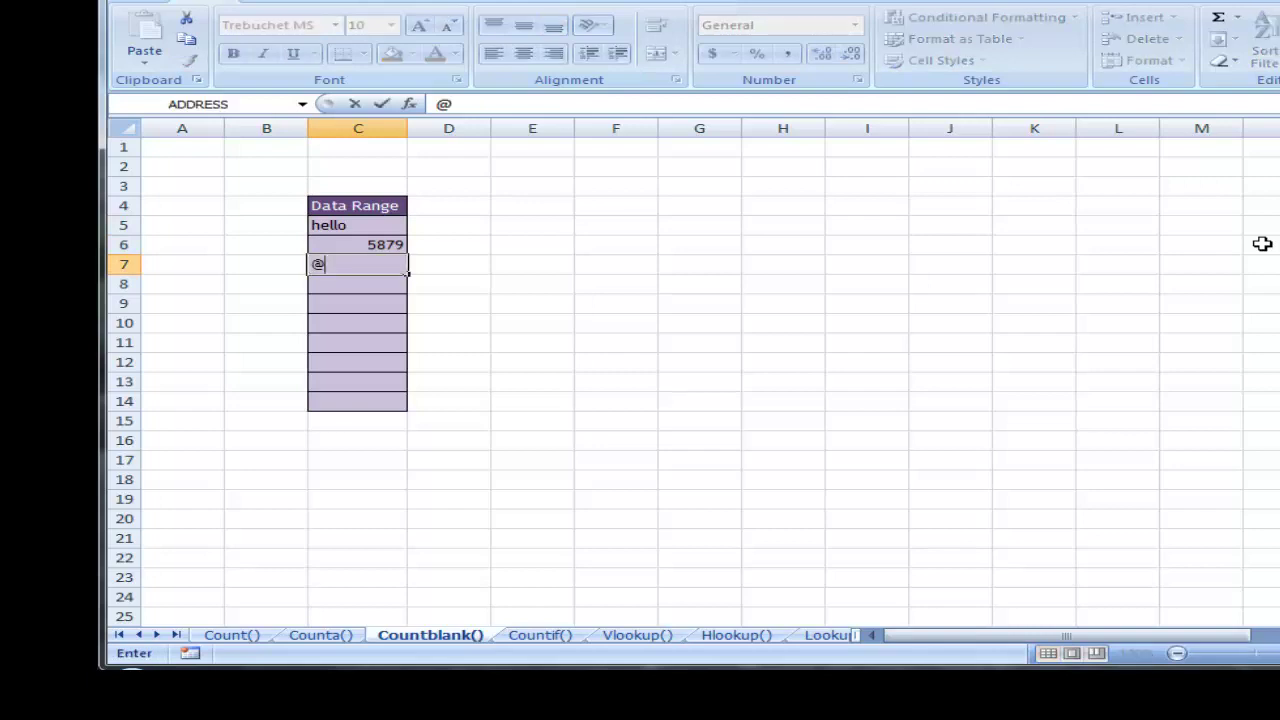
pyautogui.press('Return')
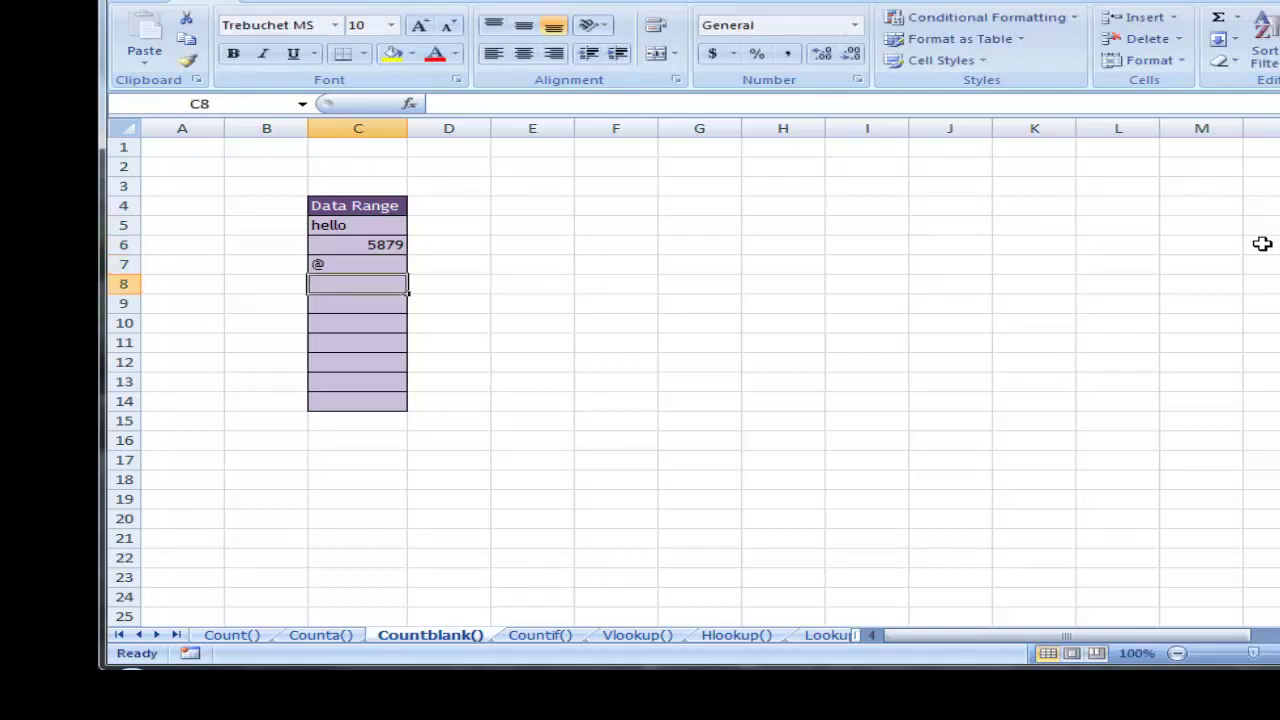
pyautogui.write('10.21')
pyautogui.press('Return')
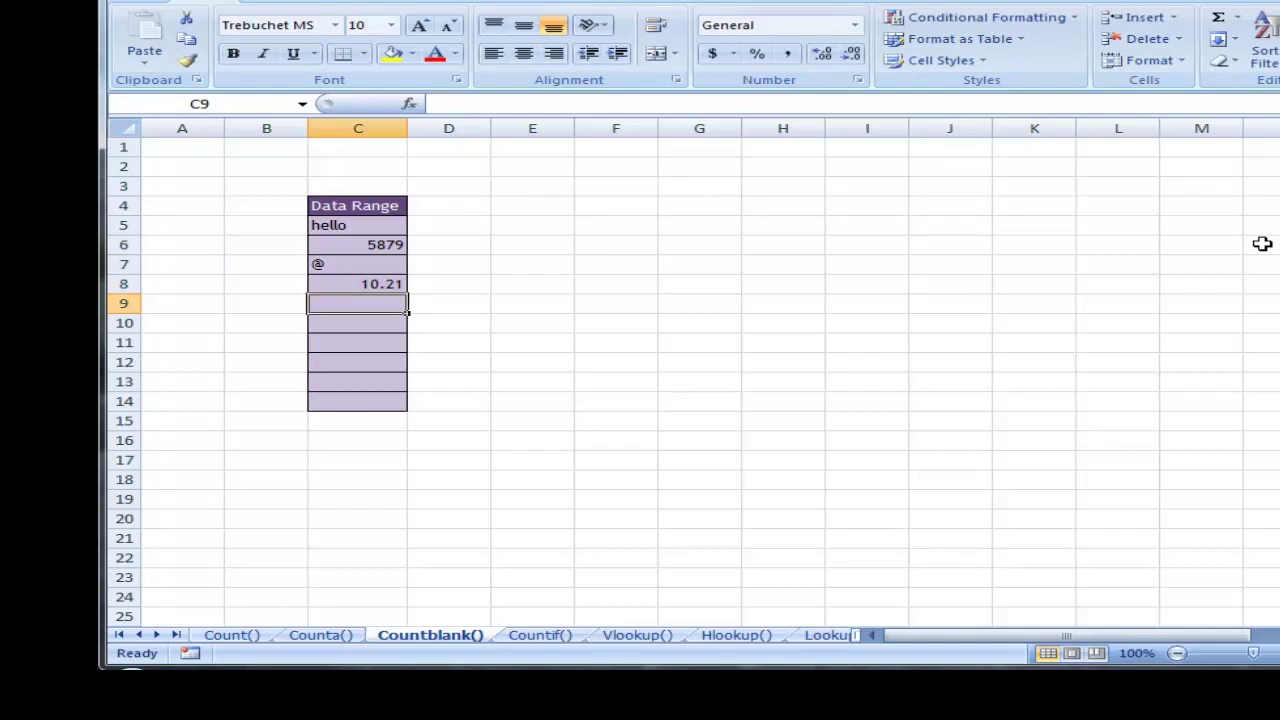
# Step: Leave C9 empty and enter 589, 259, Hi and $# into C10:C13
pyautogui.press('Down')
pyautogui.press('Down')
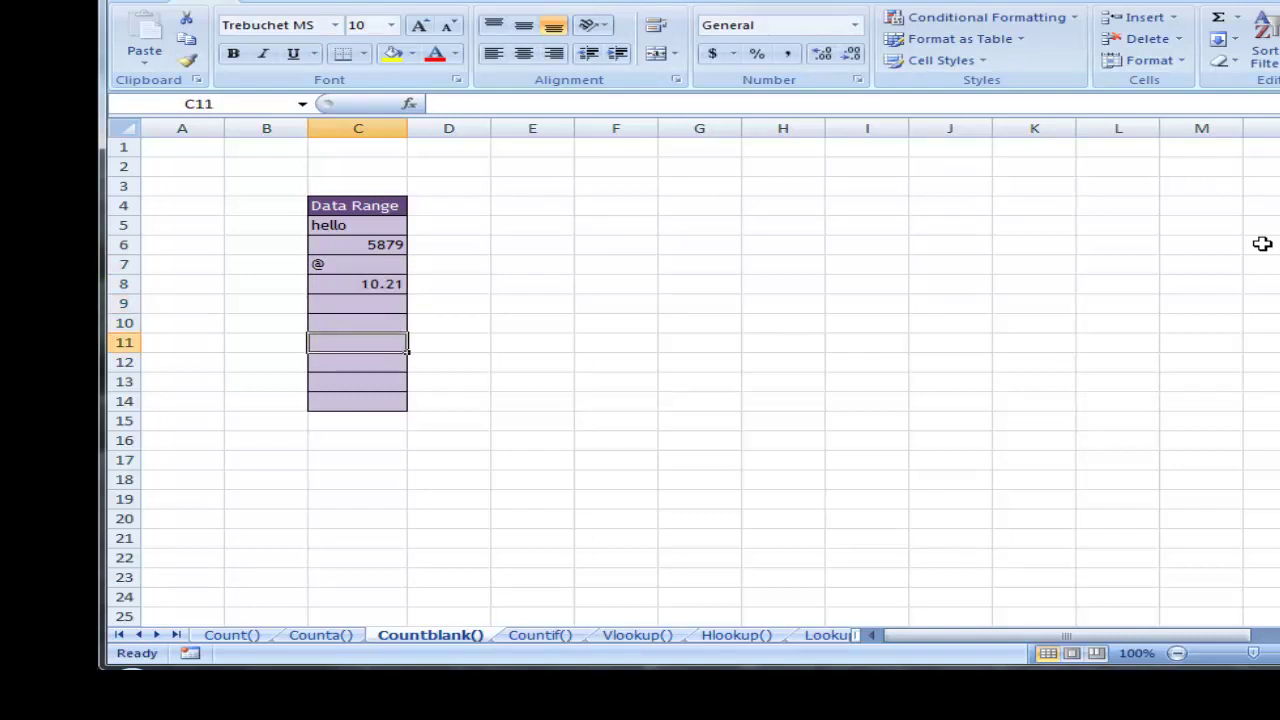
pyautogui.press('Up')
pyautogui.write('589')
pyautogui.press('Return')
pyautogui.write('259')
pyautogui.press('Return')
pyautogui.write('bh')
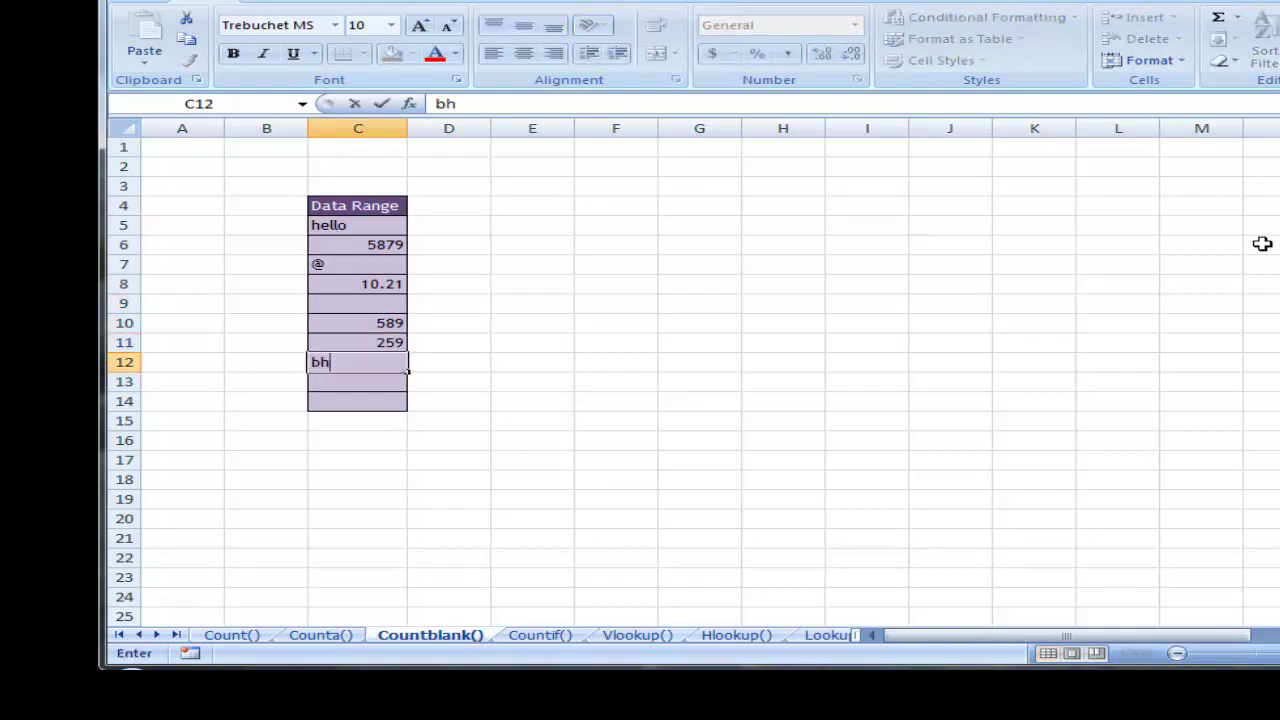
pyautogui.write('az')
pyautogui.press('Return')
pyautogui.press('Down')
pyautogui.press('Up')
pyautogui.press('Up')
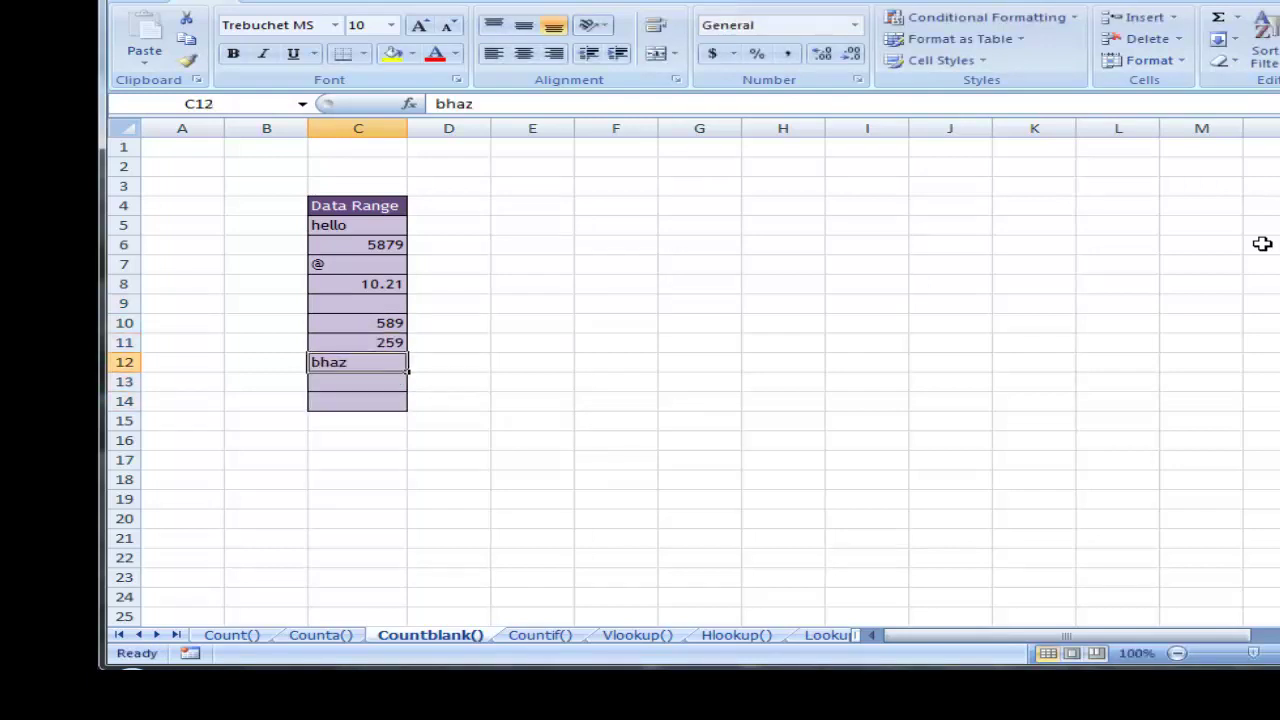
pyautogui.press('Down')
pyautogui.press('Up')
pyautogui.write('H')
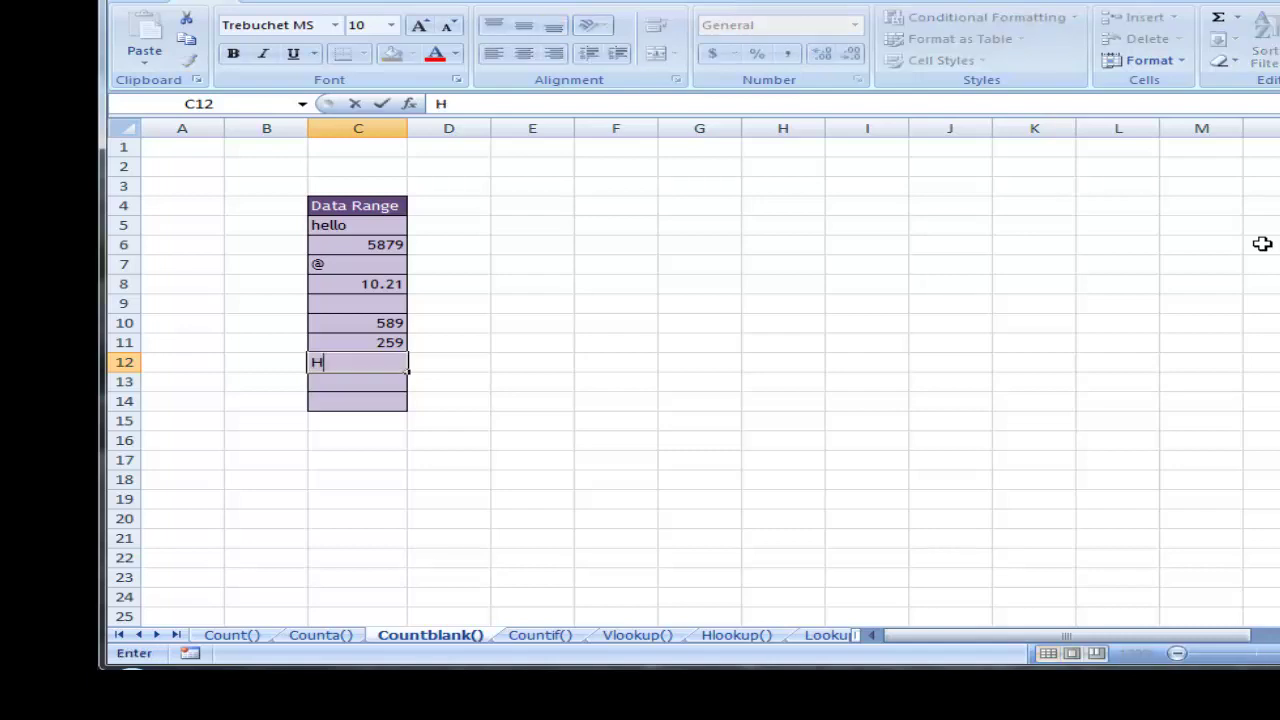
pyautogui.write('i')
pyautogui.press('Return')
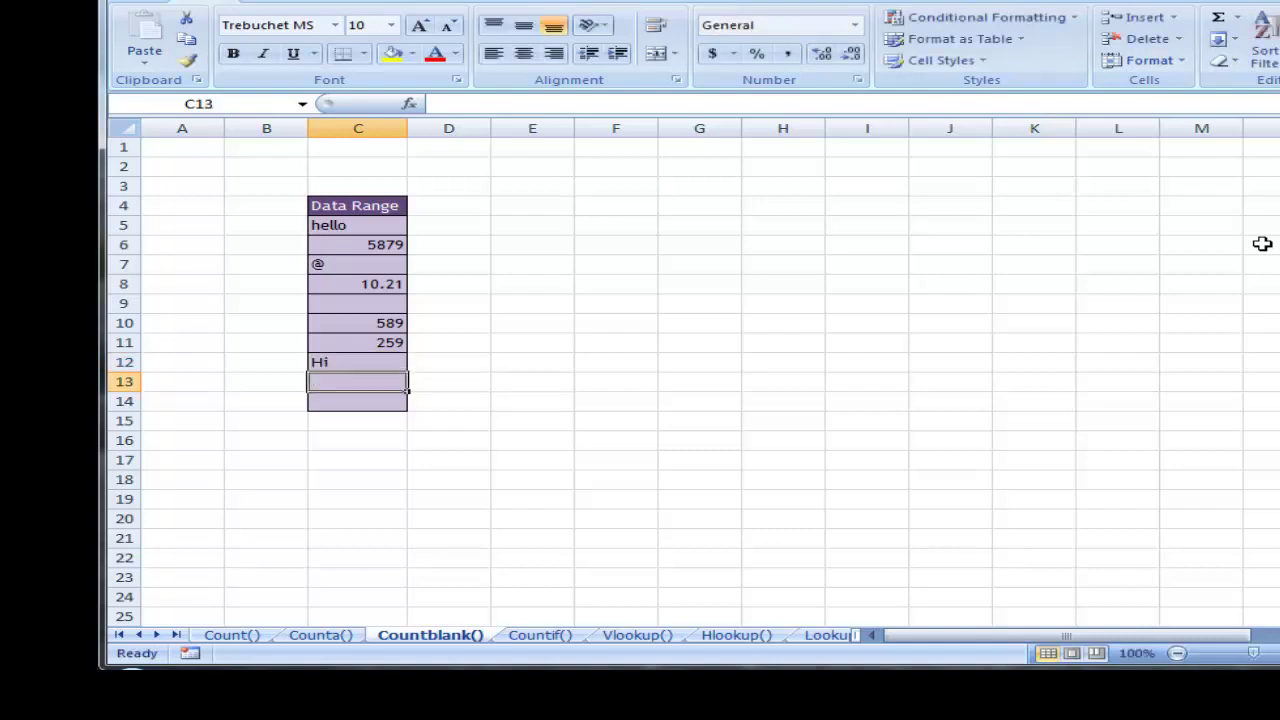
pyautogui.write('$#')
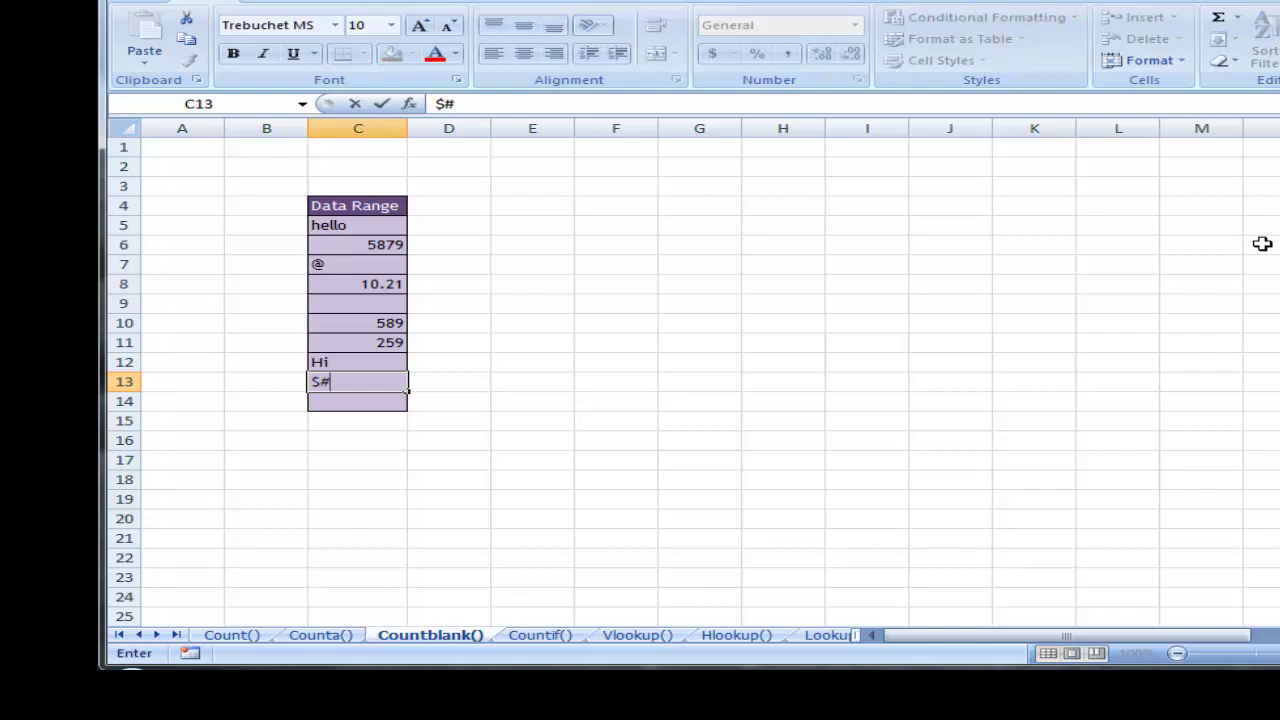
pyautogui.press('Return')
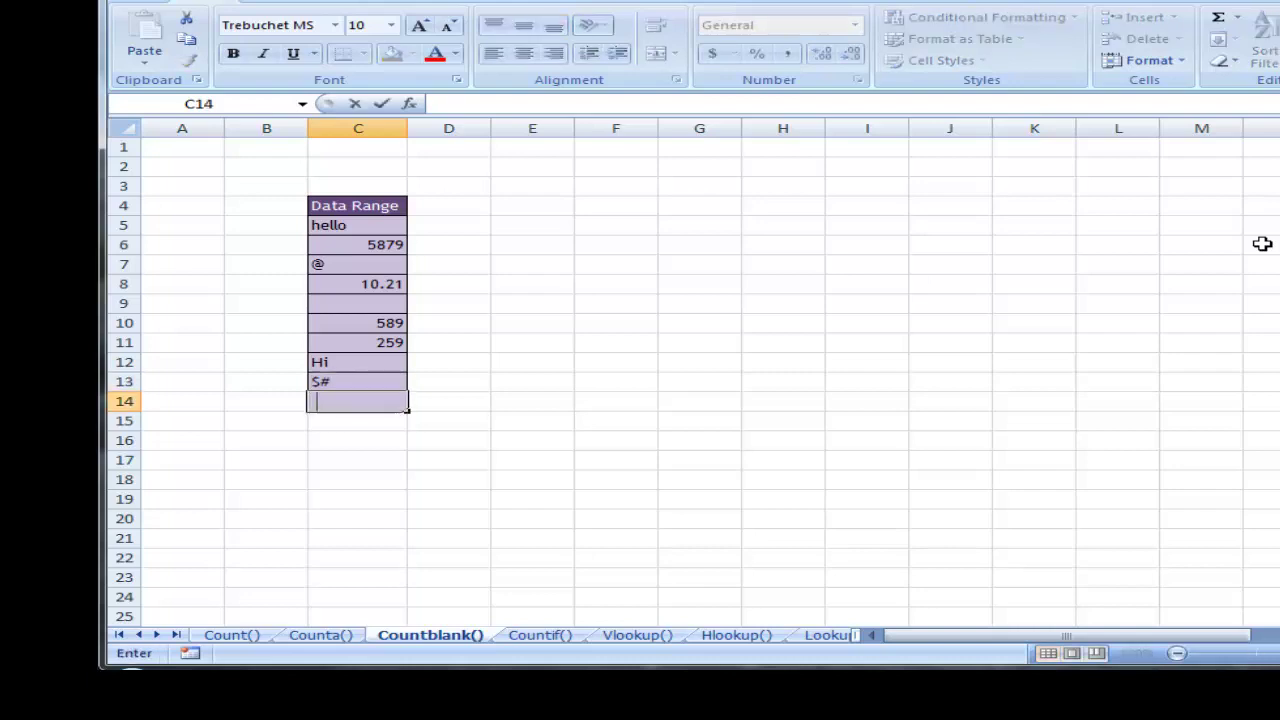
# Step: Confirm the C14 entry and move to cell C16 below the Data Range
pyautogui.press('Return')
pyautogui.press('Up')
pyautogui.press('Up')
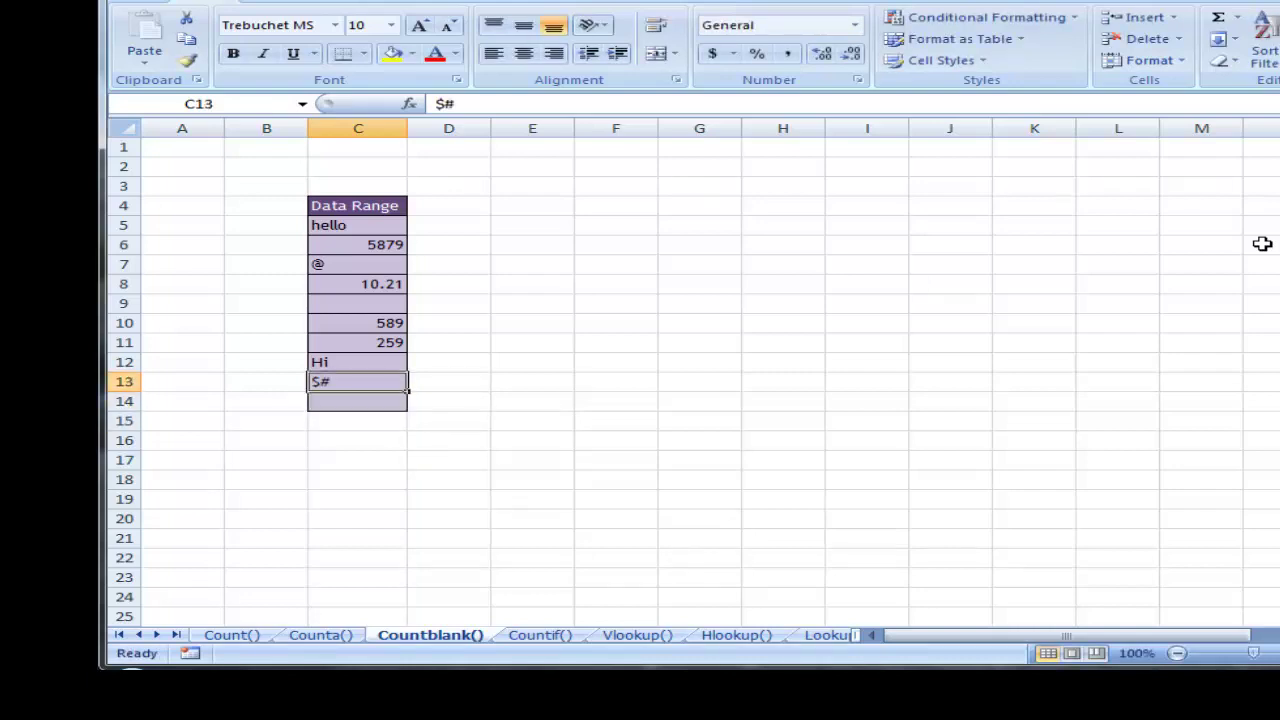
pyautogui.press('Up')
pyautogui.press('Up')
pyautogui.press('Up')
pyautogui.press('Up')
pyautogui.press('Up')
pyautogui.press('Up')
pyautogui.press('Up')
pyautogui.press('Right')
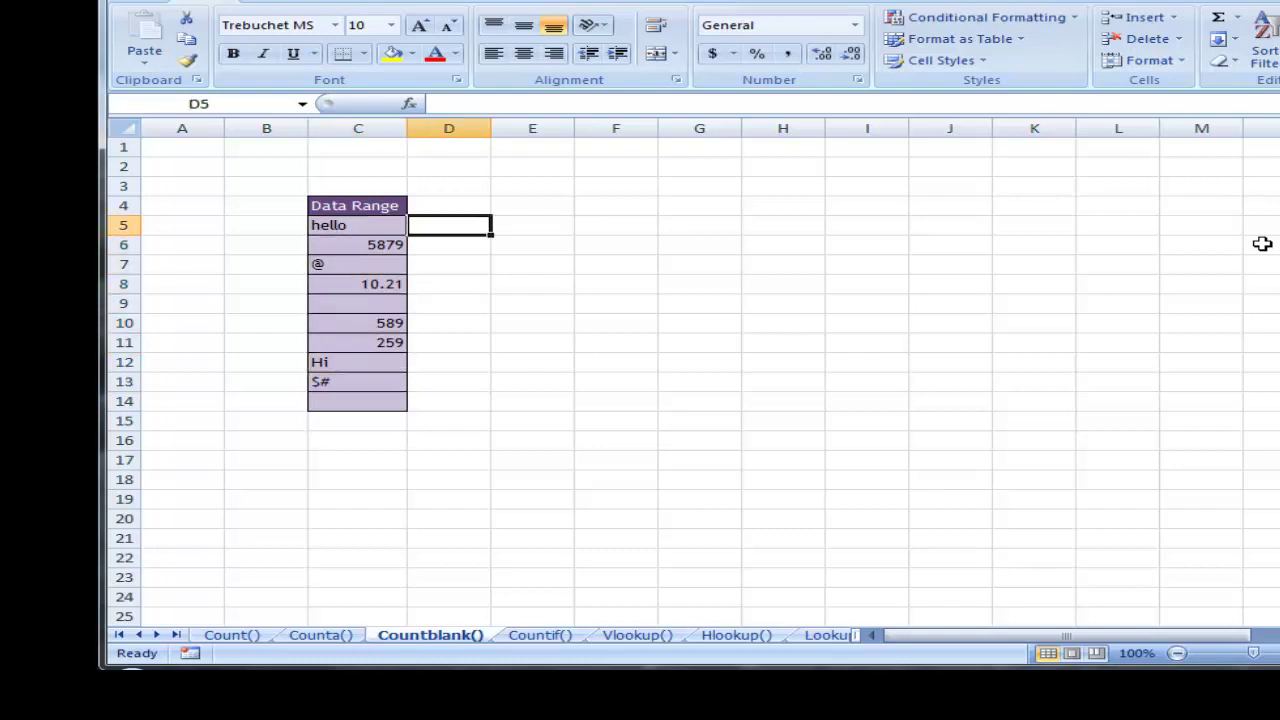
pyautogui.press('Right')
pyautogui.press('Left')
pyautogui.press('Down')
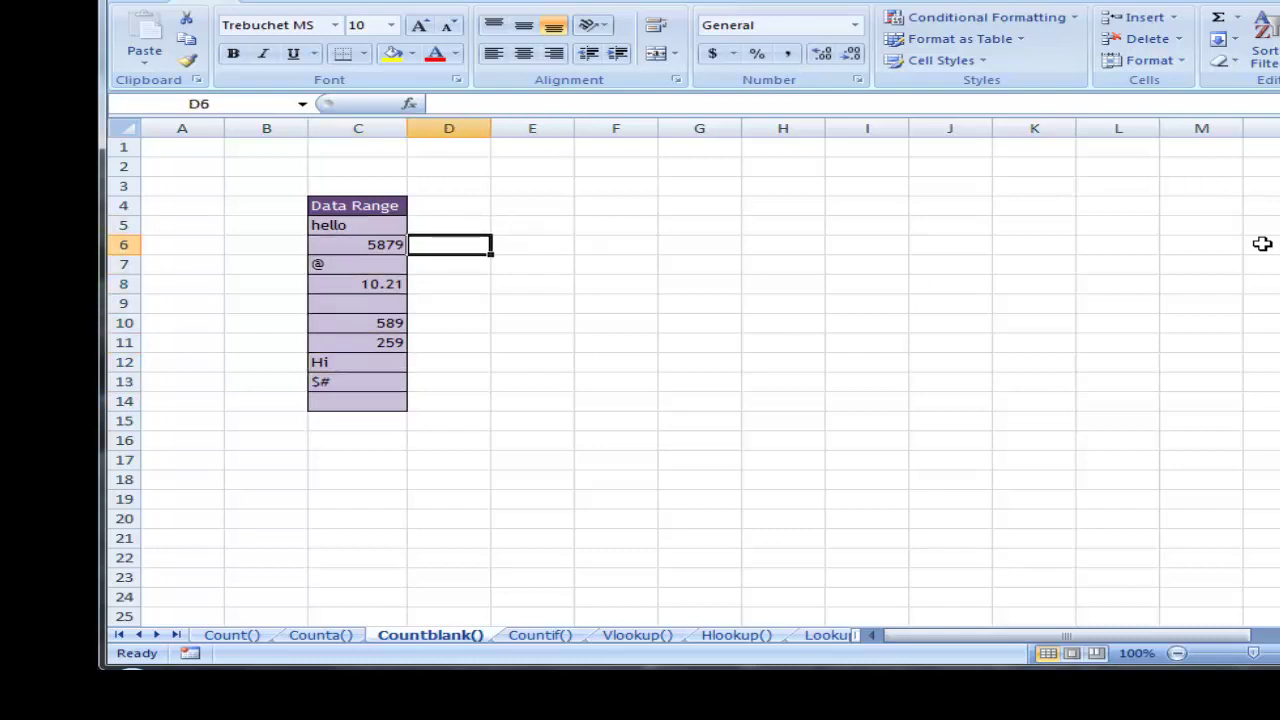
pyautogui.press('Down')
pyautogui.press('Down')
pyautogui.press('Down')
pyautogui.press('Down')
pyautogui.press('Down')
pyautogui.press('Down')
pyautogui.press('Left')
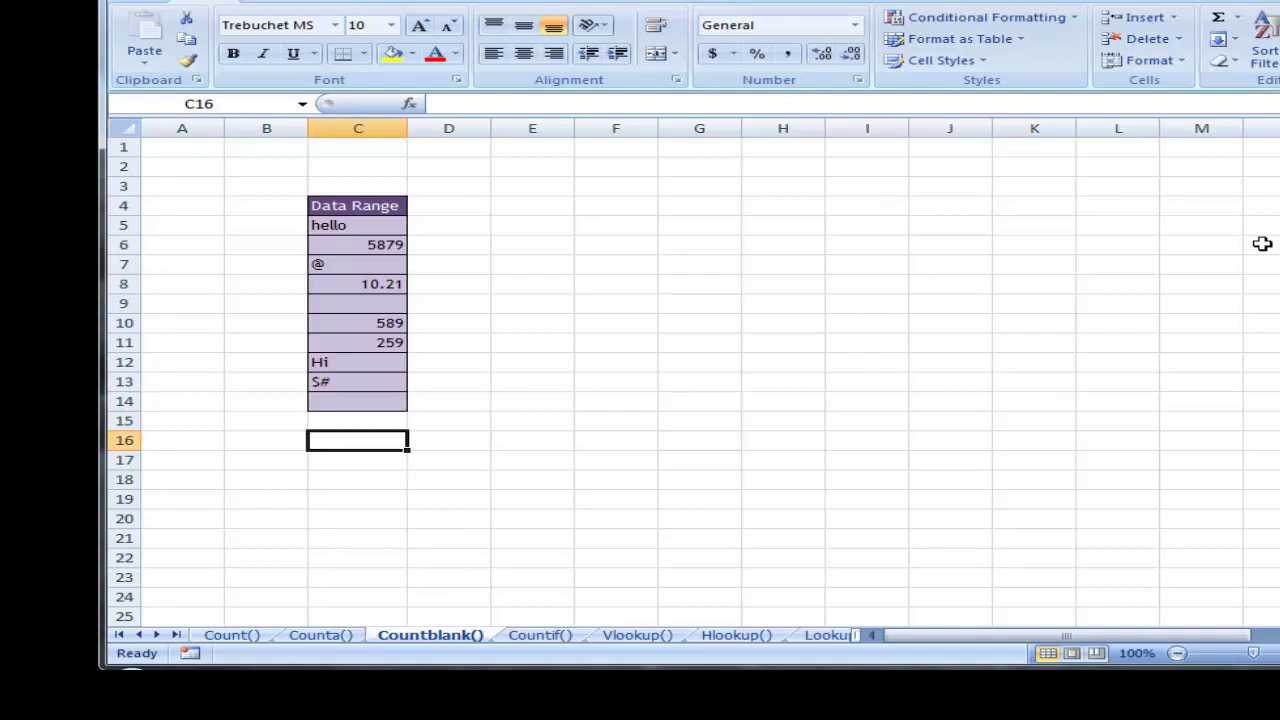
# Step: Enter =COUNTBLANK(C5:C14) in C16, which returns 1
pyautogui.write('=vo')
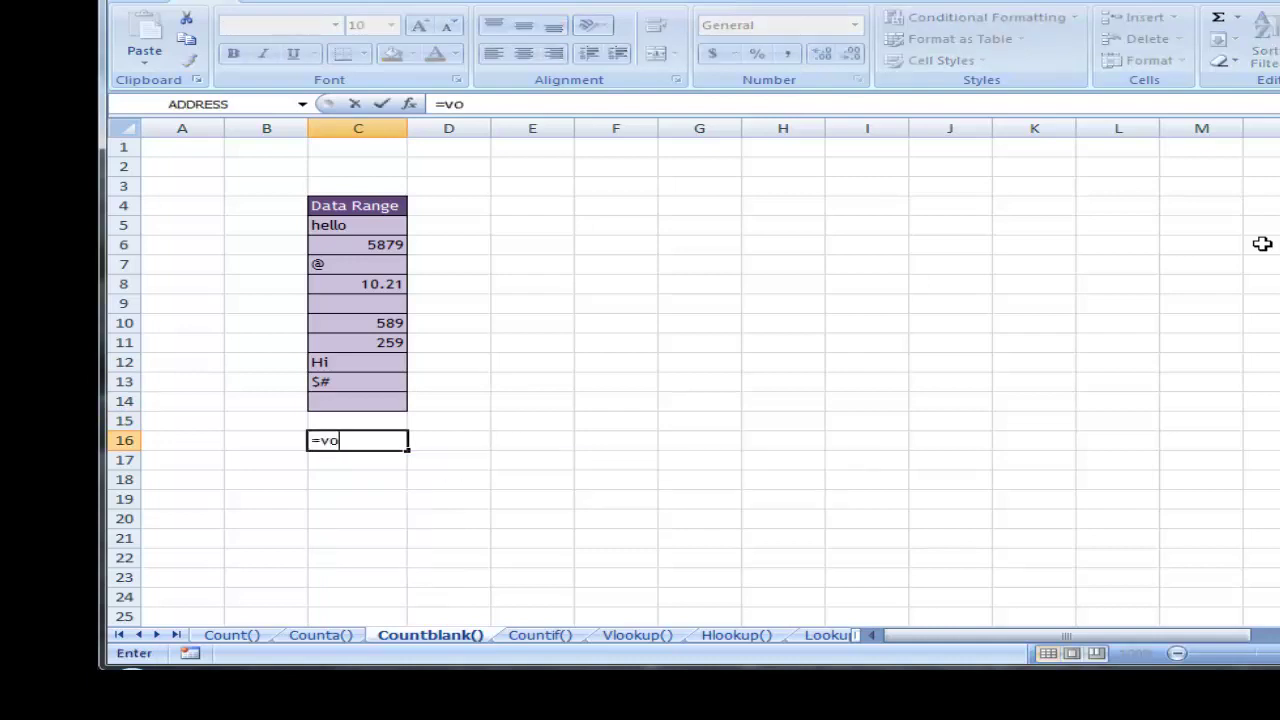
pyautogui.write('l')
pyautogui.press('BackSpace')
pyautogui.press('BackSpace')
pyautogui.press('BackSpace')
pyautogui.write('coyu\\')
pyautogui.press('BackSpace')
pyautogui.press('BackSpace')
pyautogui.press('BackSpace')
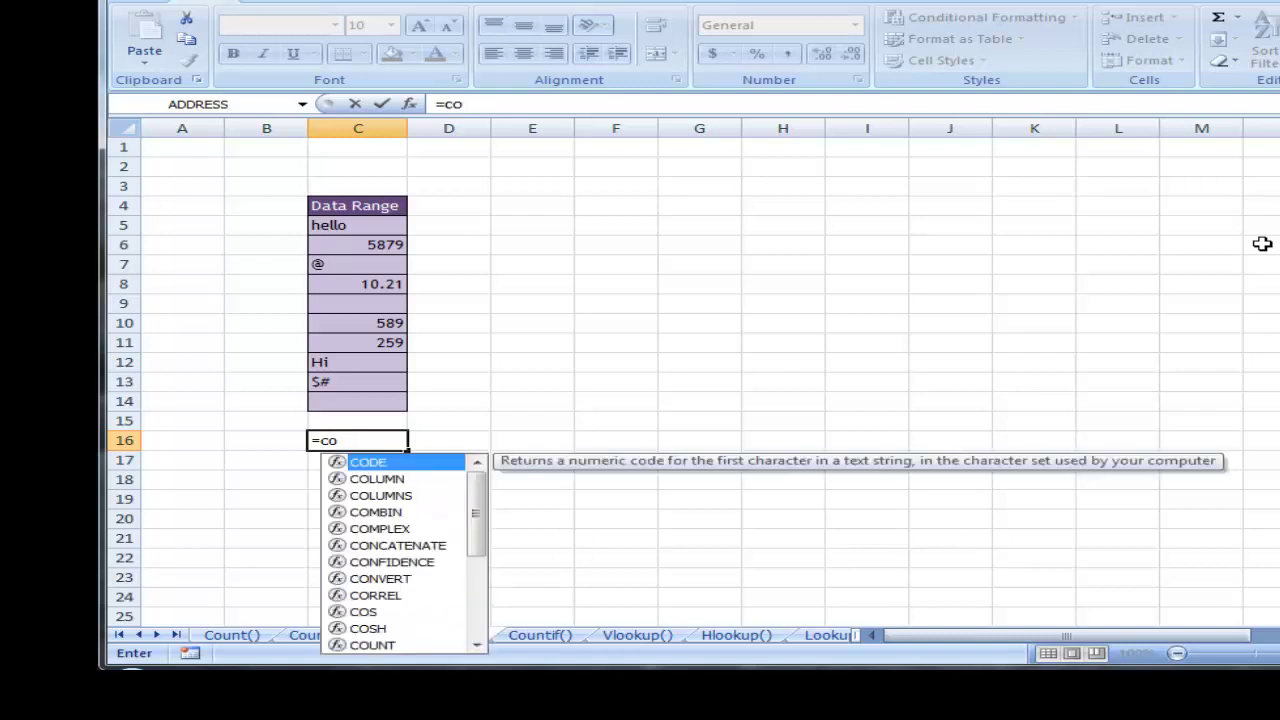
pyautogui.write('u')
pyautogui.press('Down')
pyautogui.press('Down')
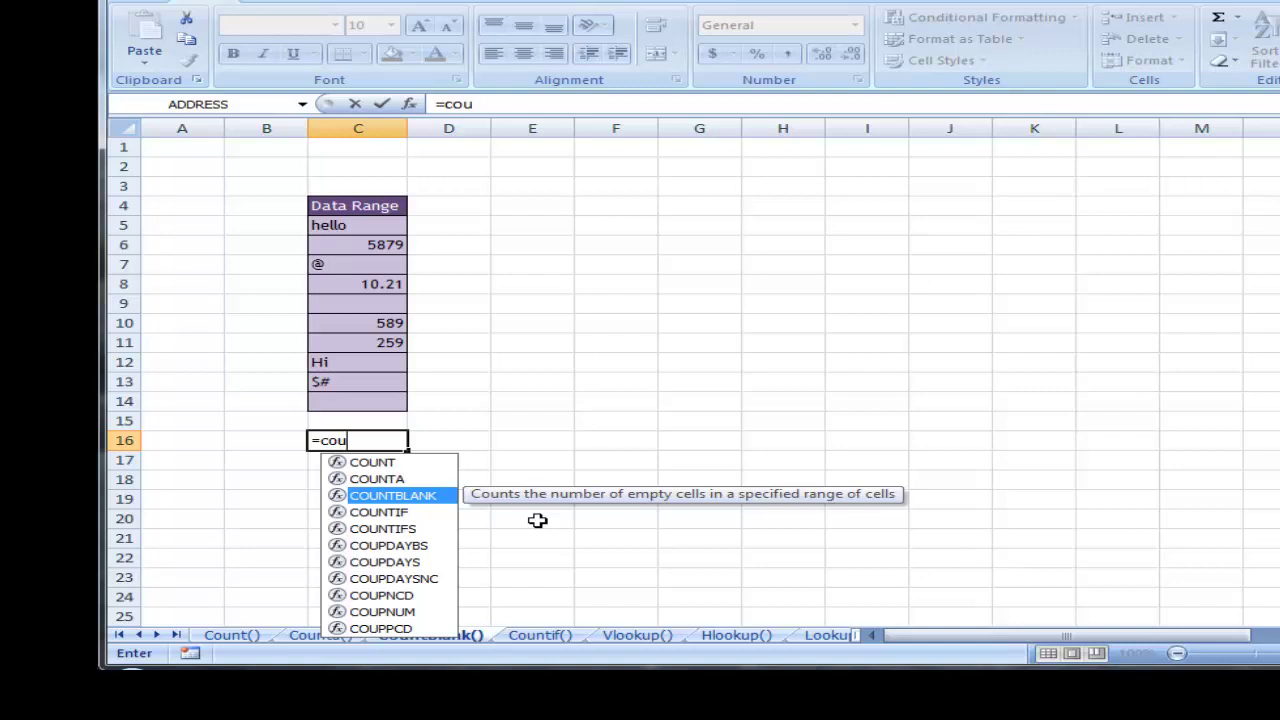
pyautogui.press('Tab')
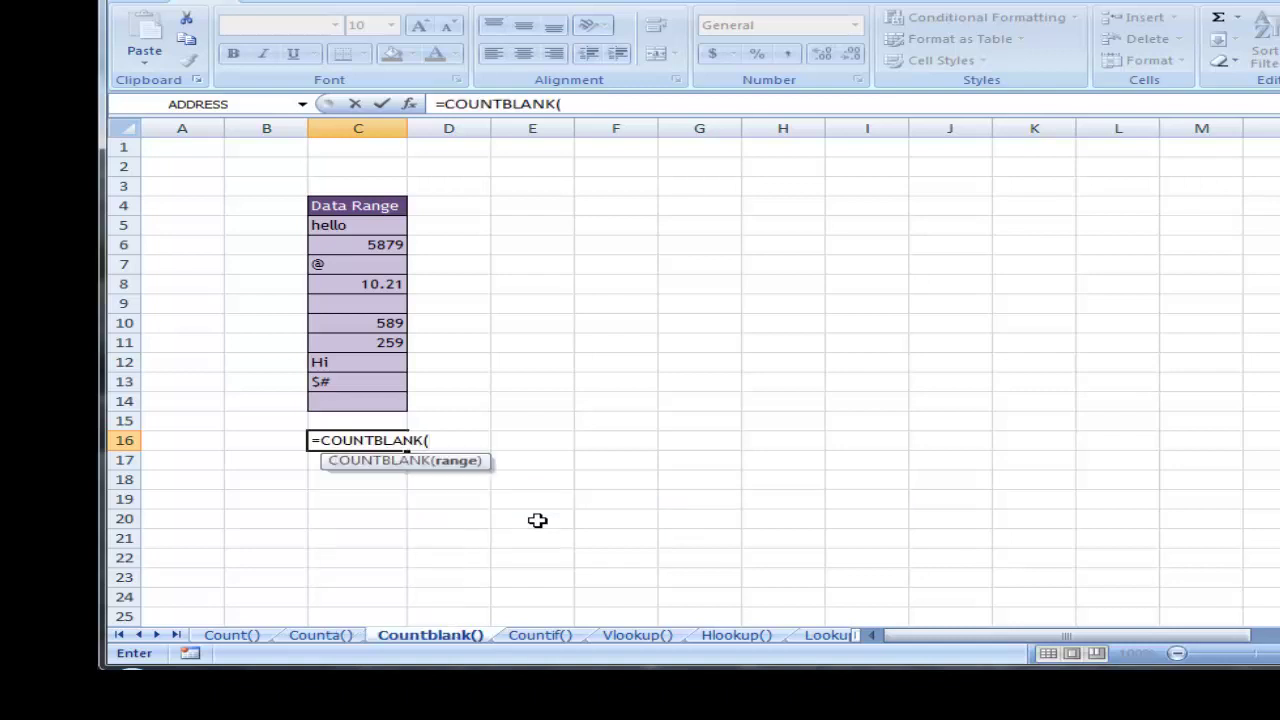
pyautogui.moveTo(383, 226); pyautogui.dragTo(369, 416)
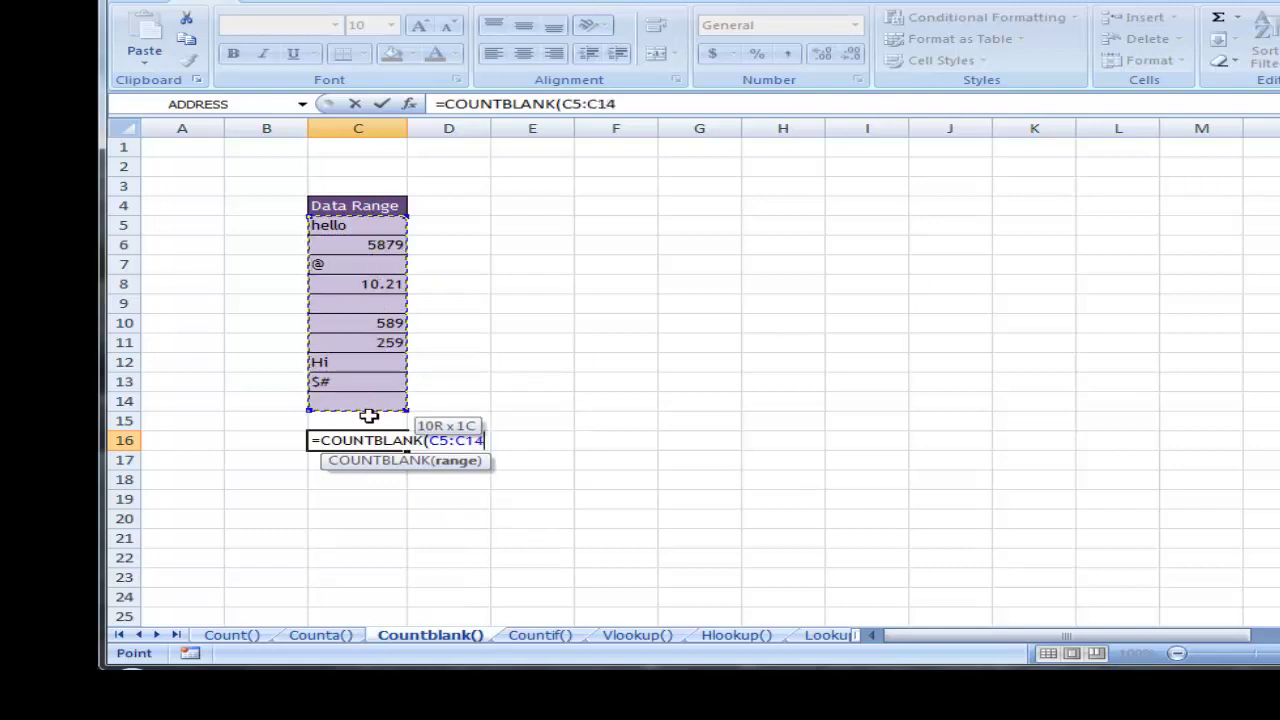
pyautogui.write(')')
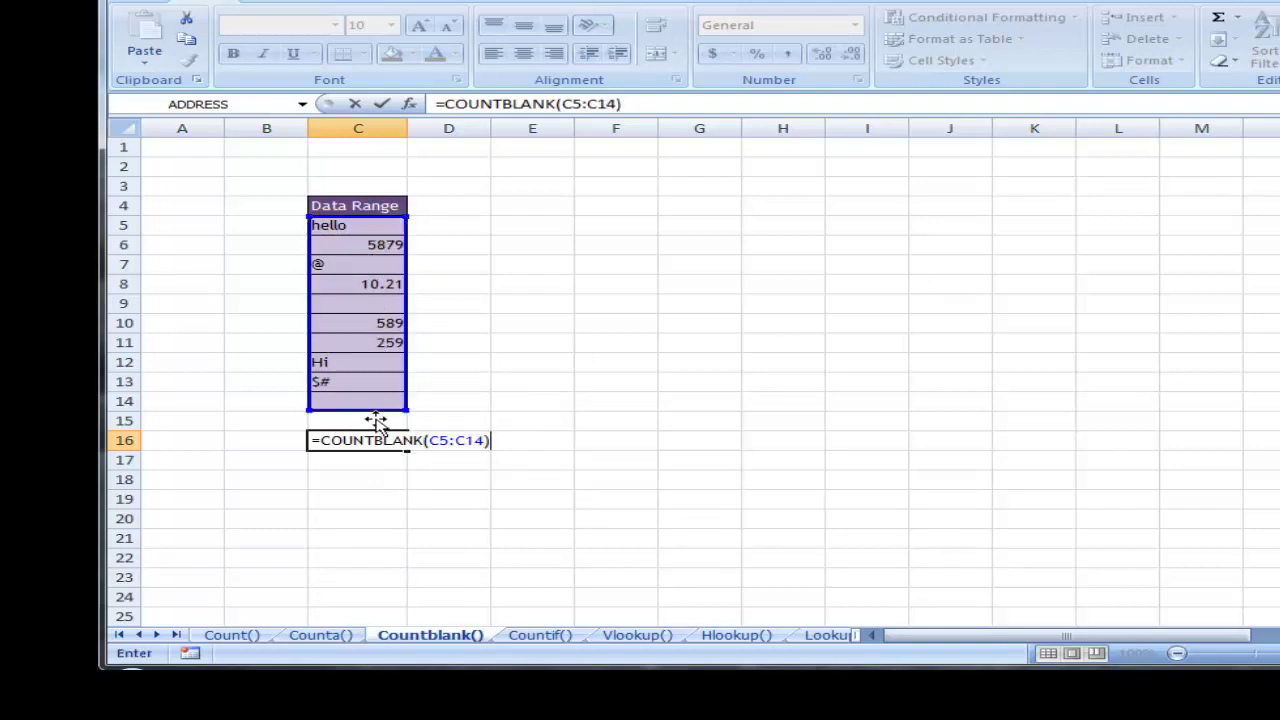
pyautogui.hotkey('ctrl', 'Return')
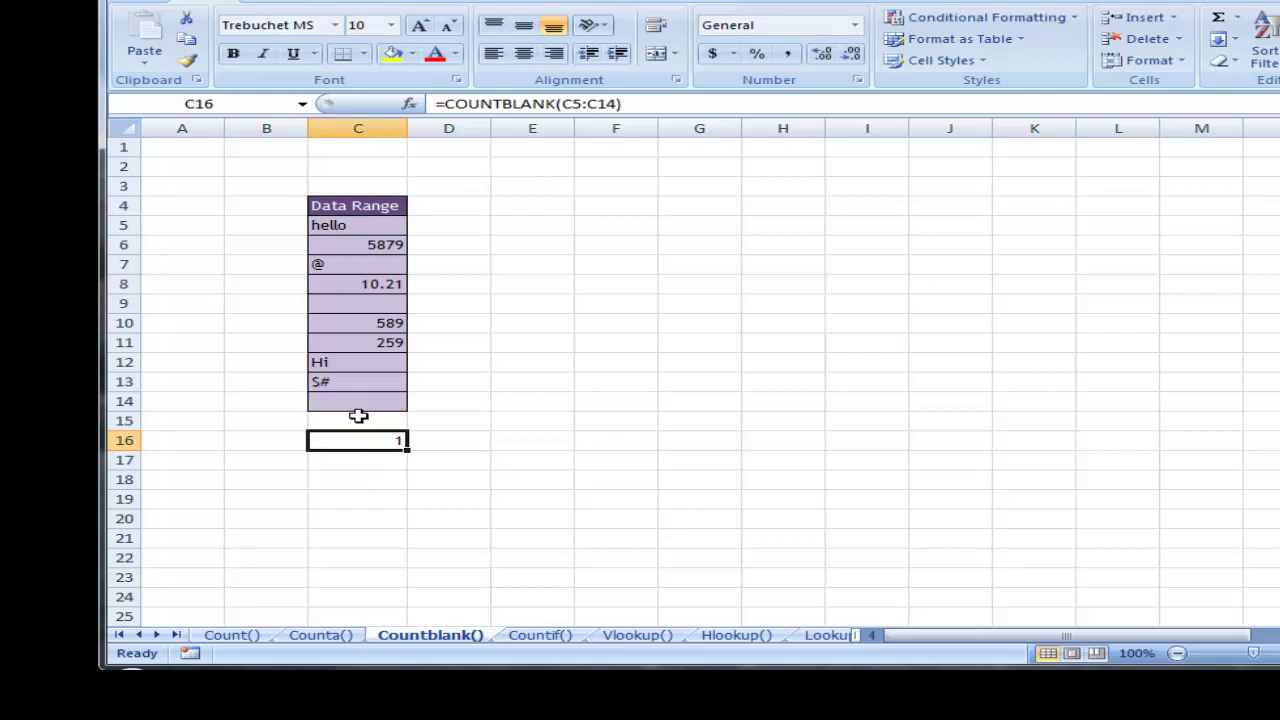
pyautogui.click(358, 405)
# Step: Remove the hidden space from C14 so C16's blank count becomes 2
pyautogui.click(395, 448)
pyautogui.doubleClick(353, 405)
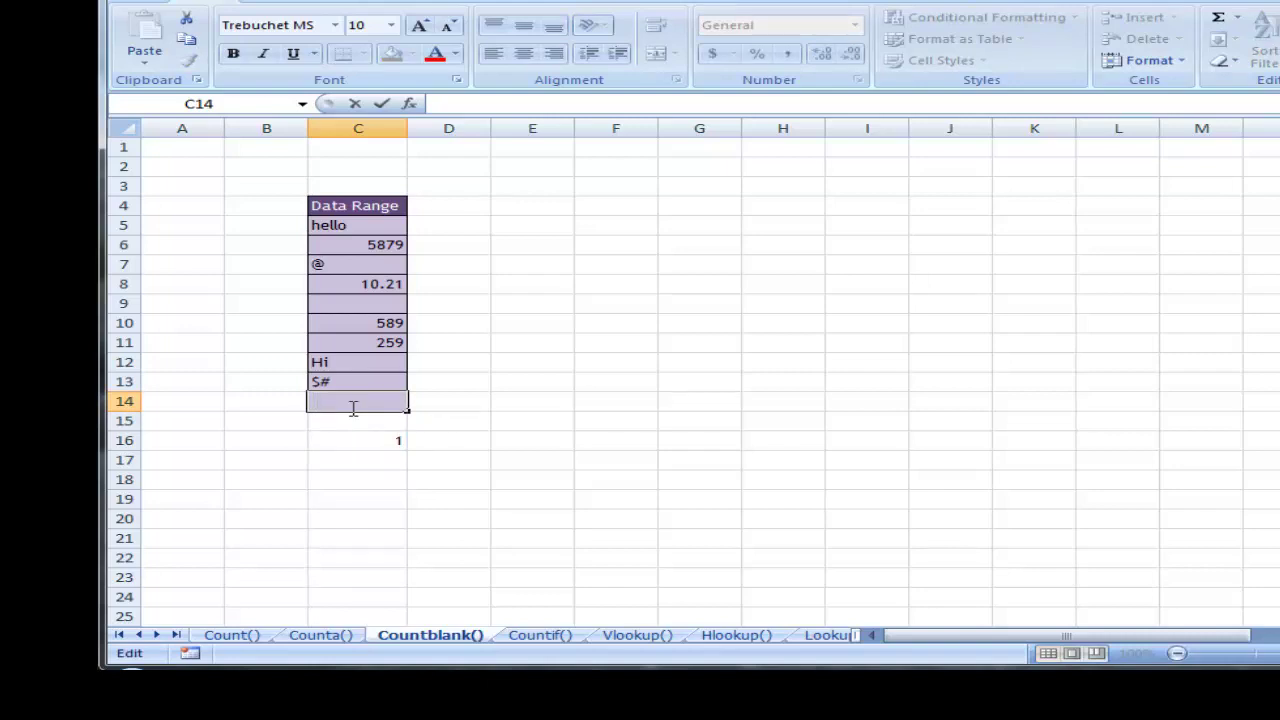
pyautogui.press('Return')
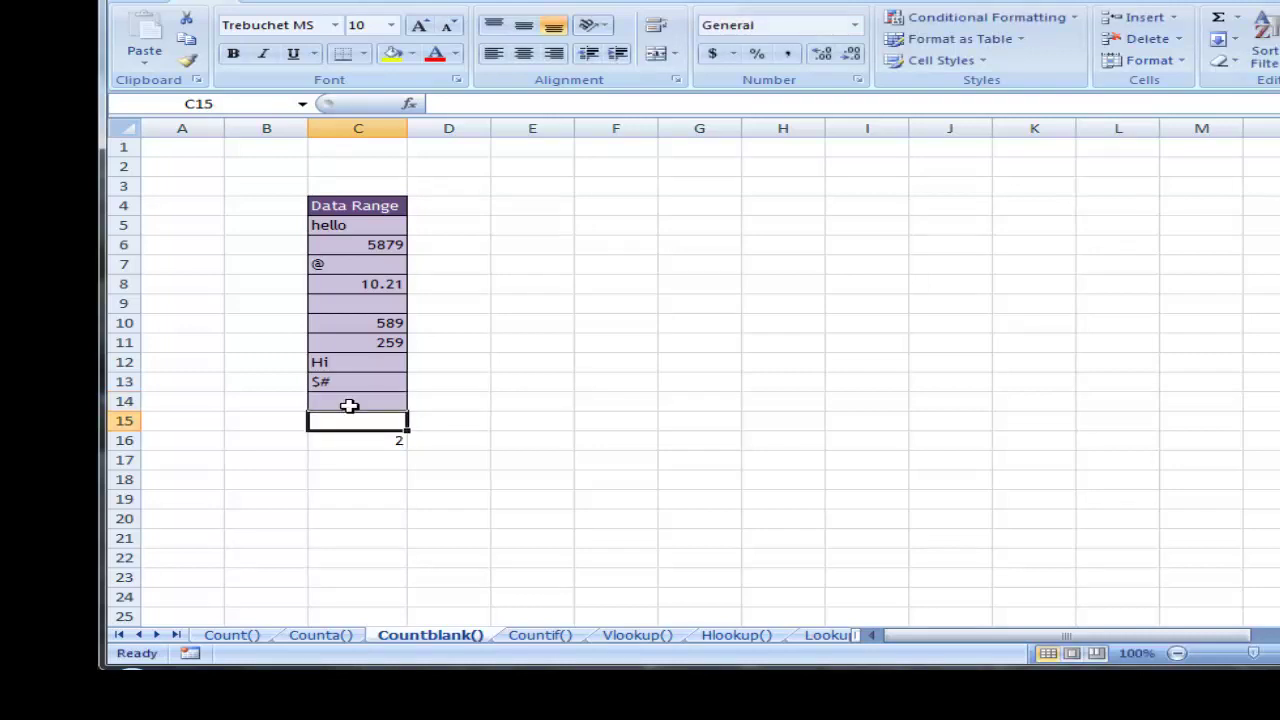
pyautogui.click(381, 232)
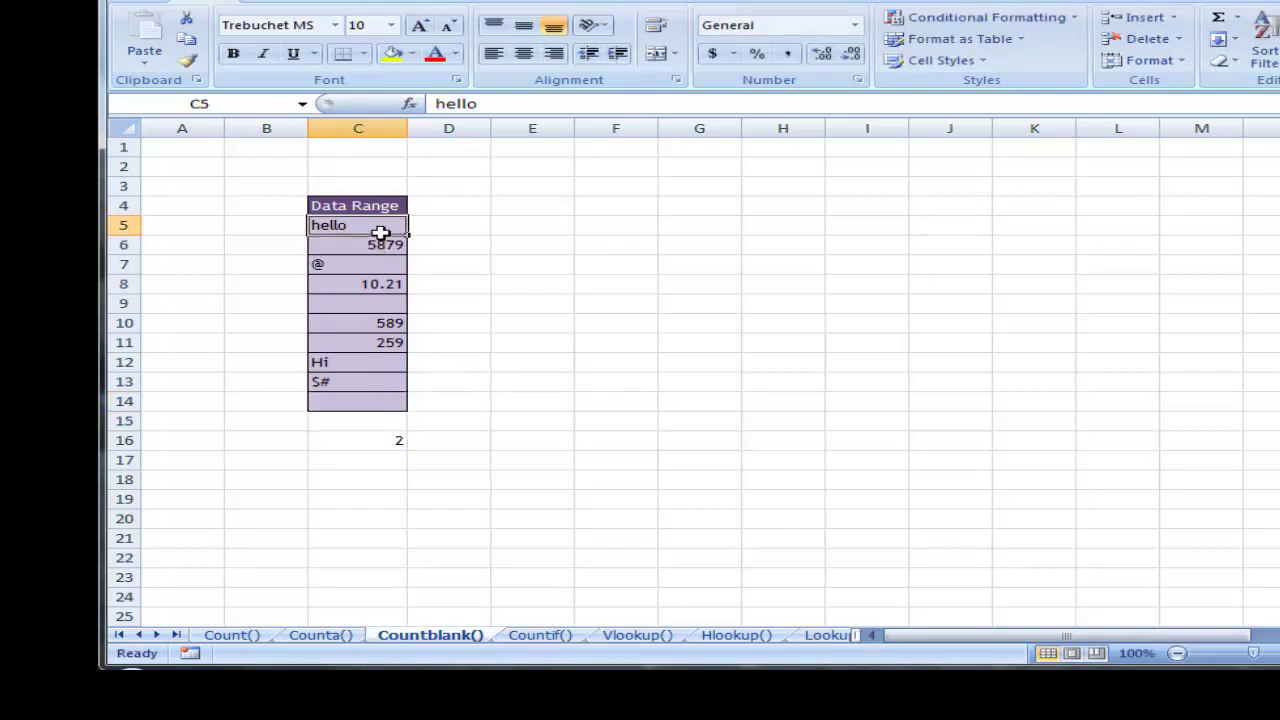